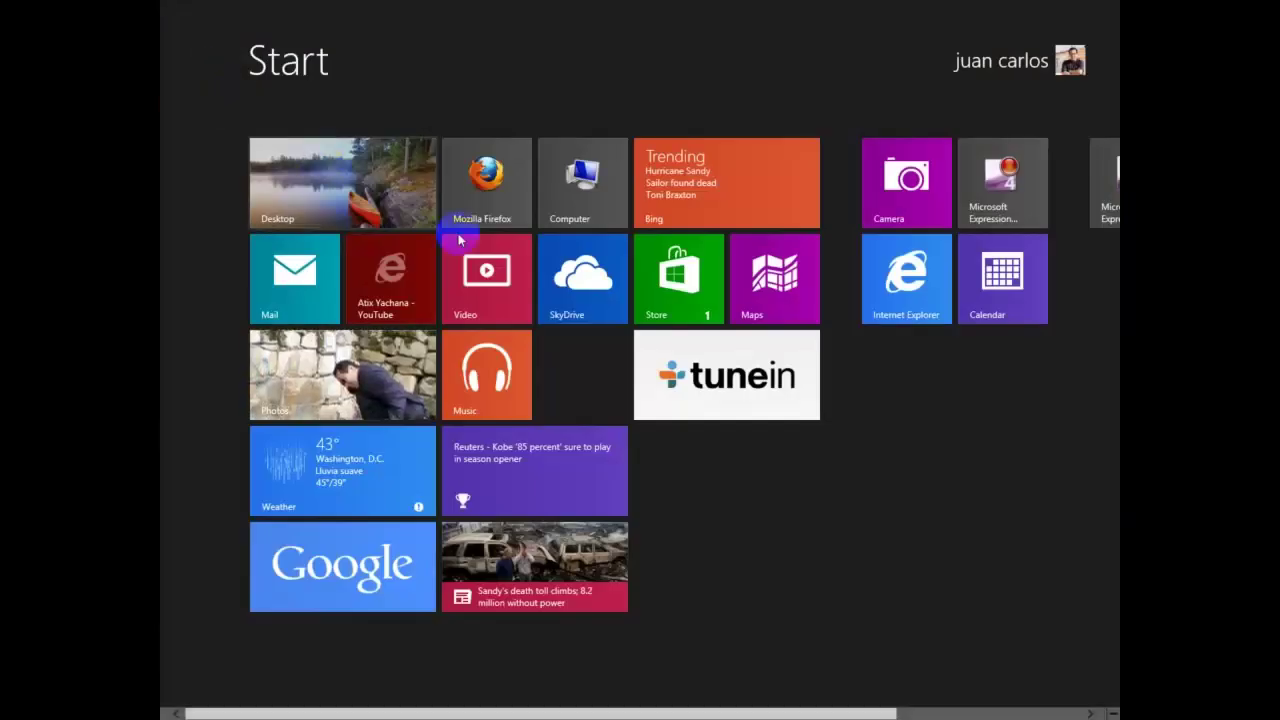
Step: Launch Bing Sports from its live tile on the Start screen
{"action": "left_click", "coordinate": [555, 468]}
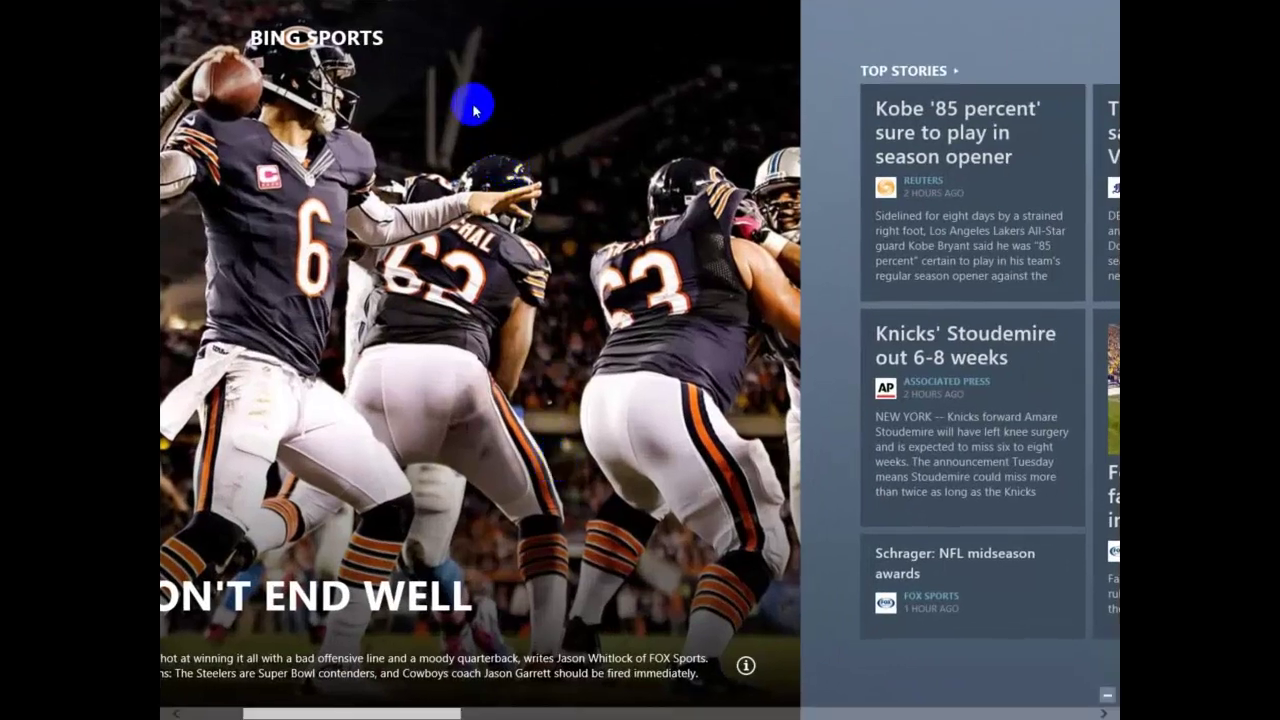
Step: Go to the Favorite Teams page via the app bar and start adding a team
{"action": "right_click", "coordinate": [441, 8]}
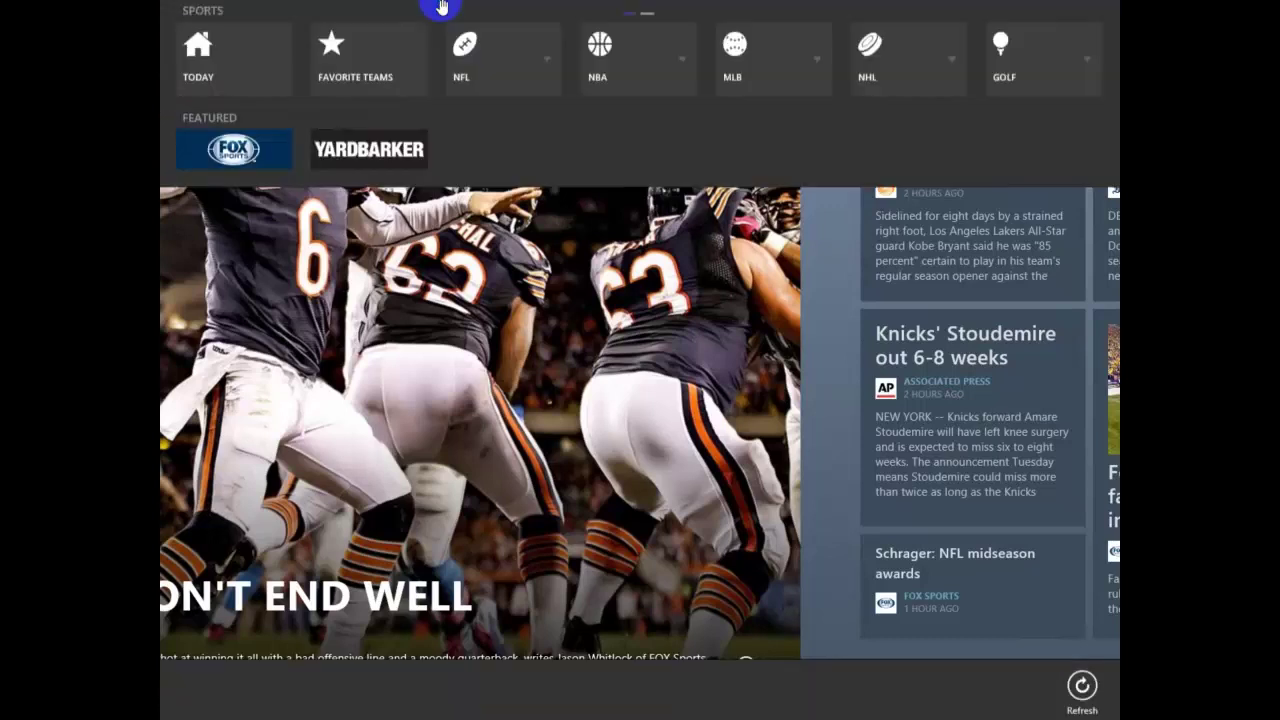
{"action": "left_click", "coordinate": [349, 80]}
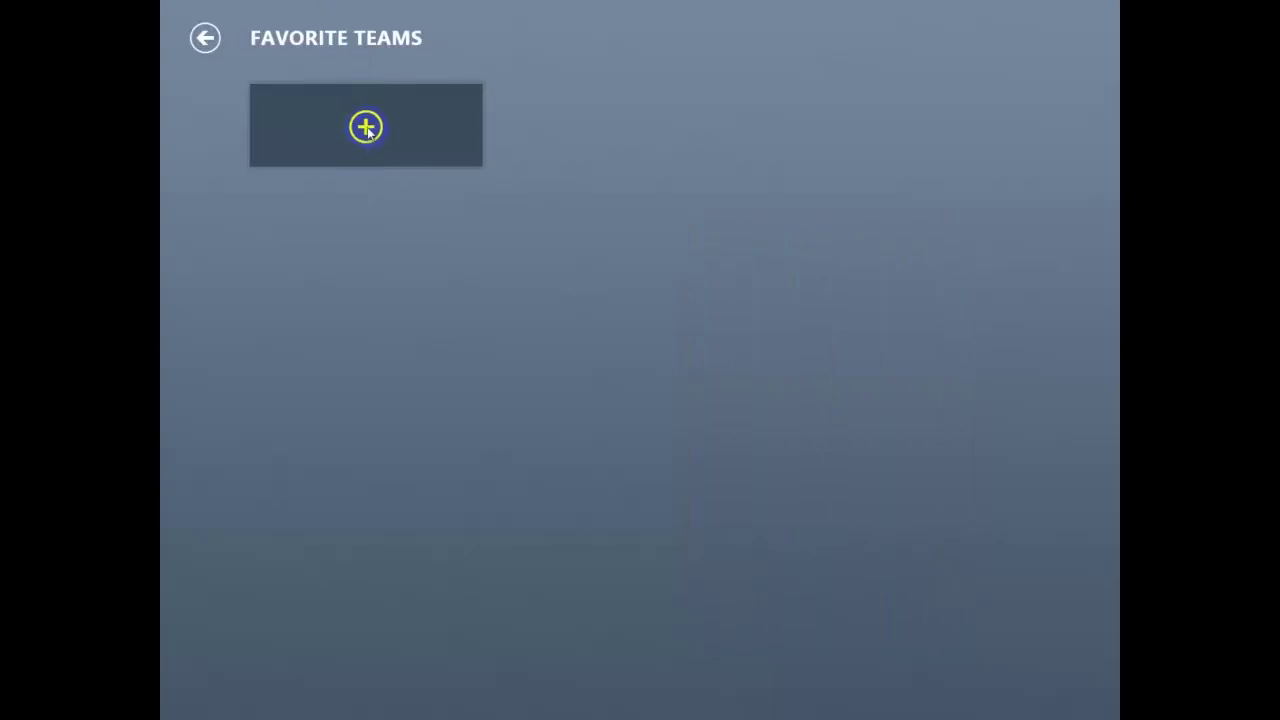
{"action": "left_click", "coordinate": [366, 128]}
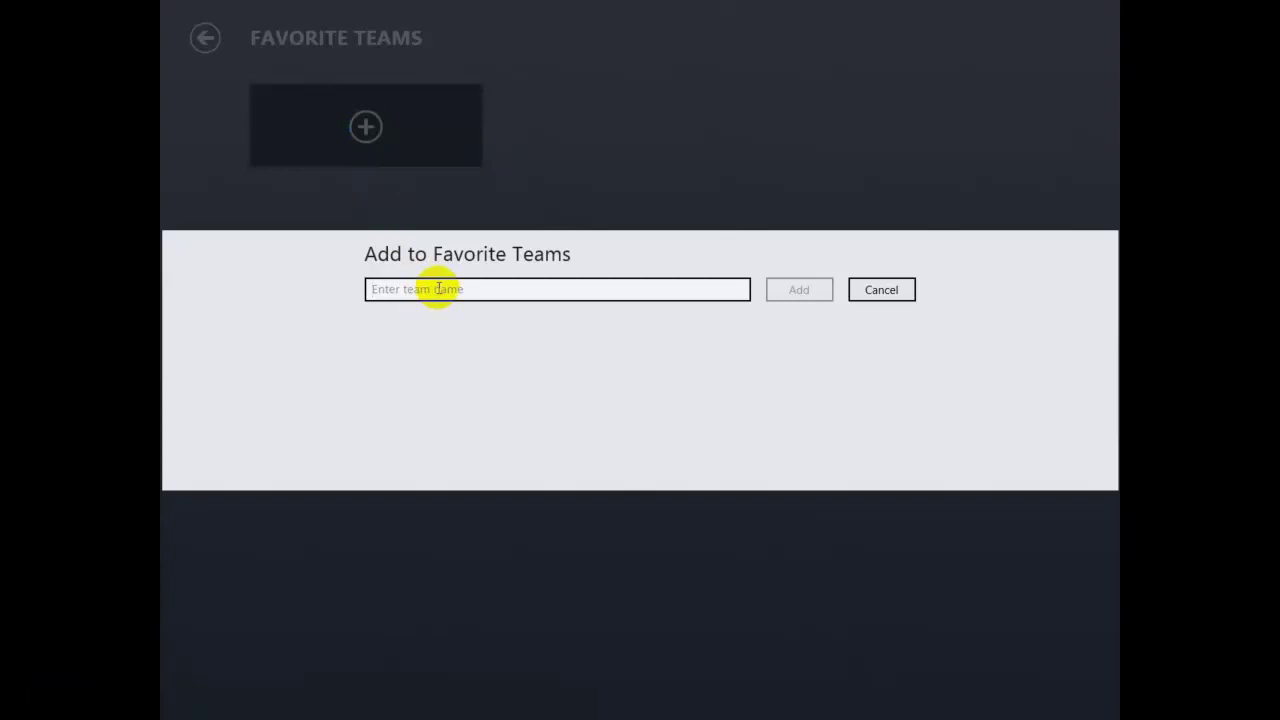
Step: Add Barcelona, Real Madrid and Manchester United as favorite teams from the name suggestions
{"action": "type", "text": "barce"}
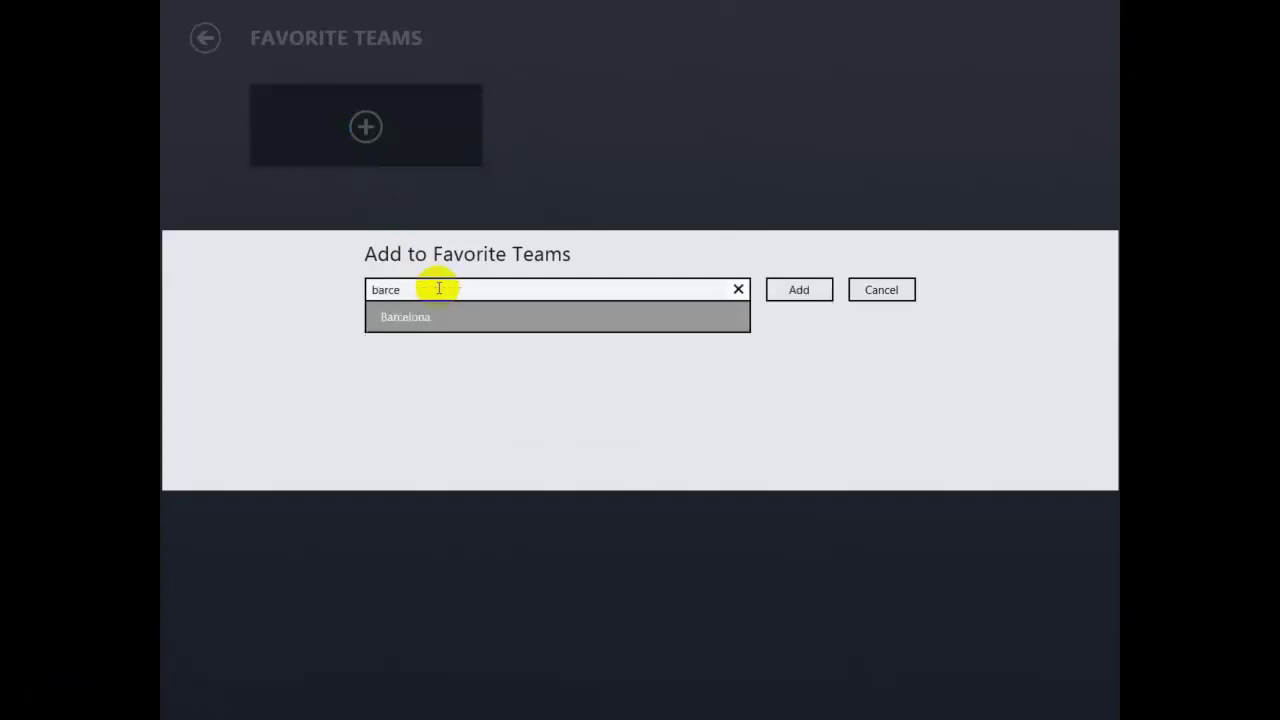
{"action": "left_click", "coordinate": [426, 316]}
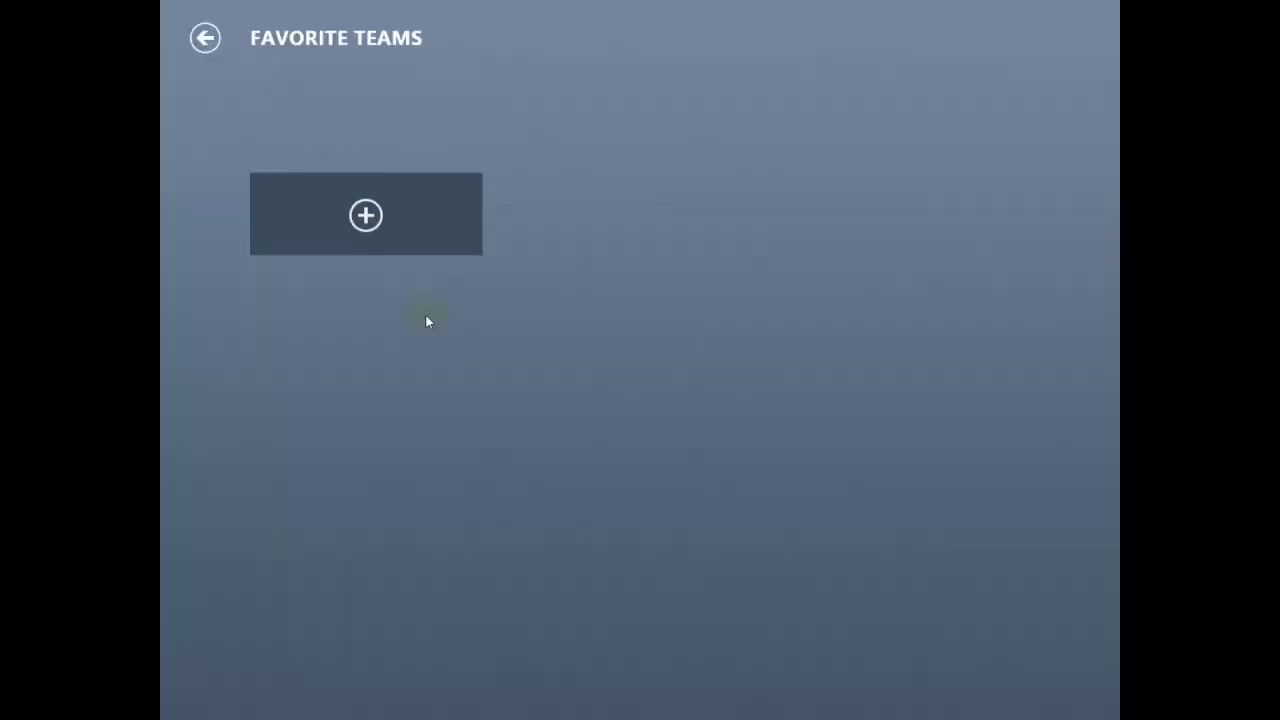
{"action": "left_click", "coordinate": [365, 217]}
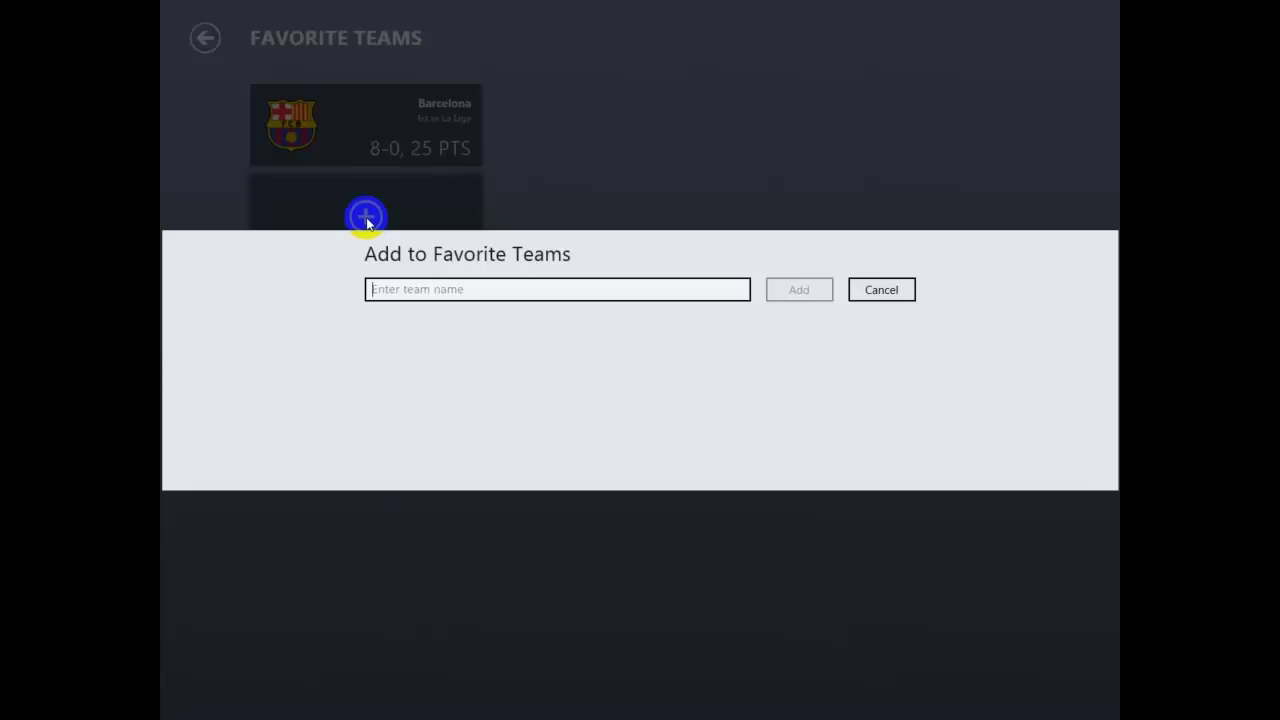
{"action": "type", "text": "r"}
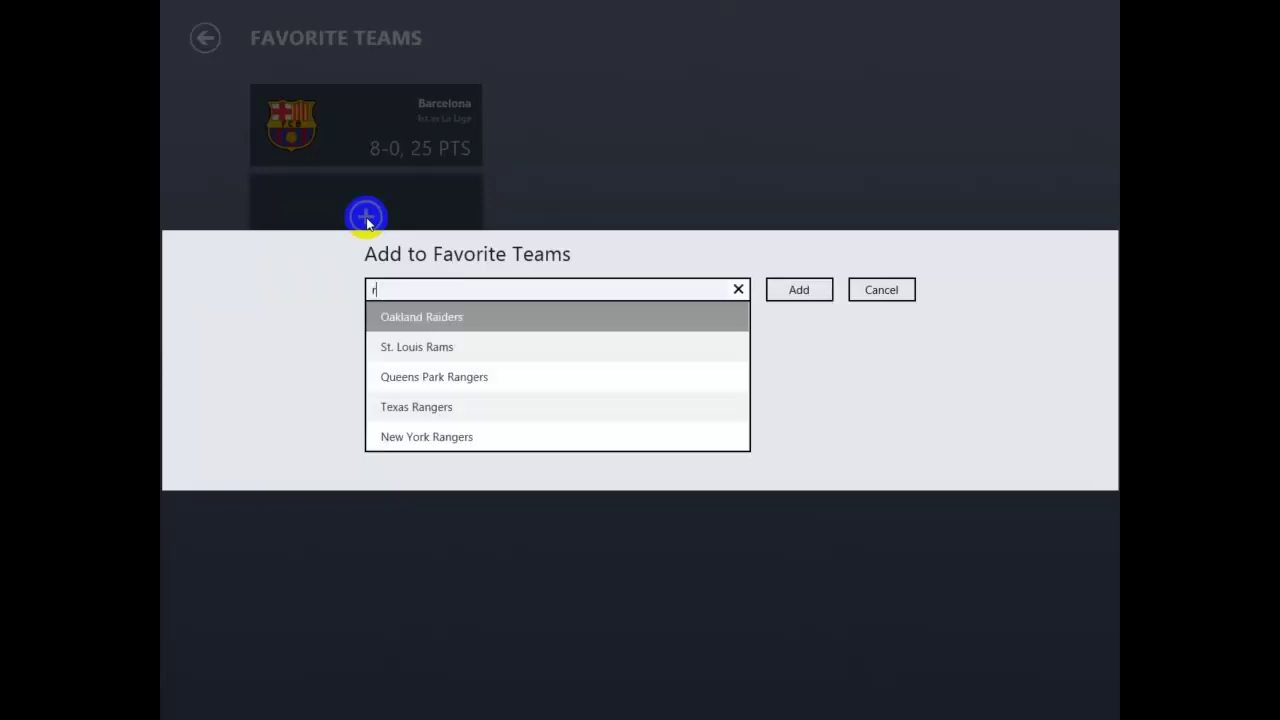
{"action": "type", "text": "ealma"}
{"action": "left_click", "coordinate": [397, 316]}
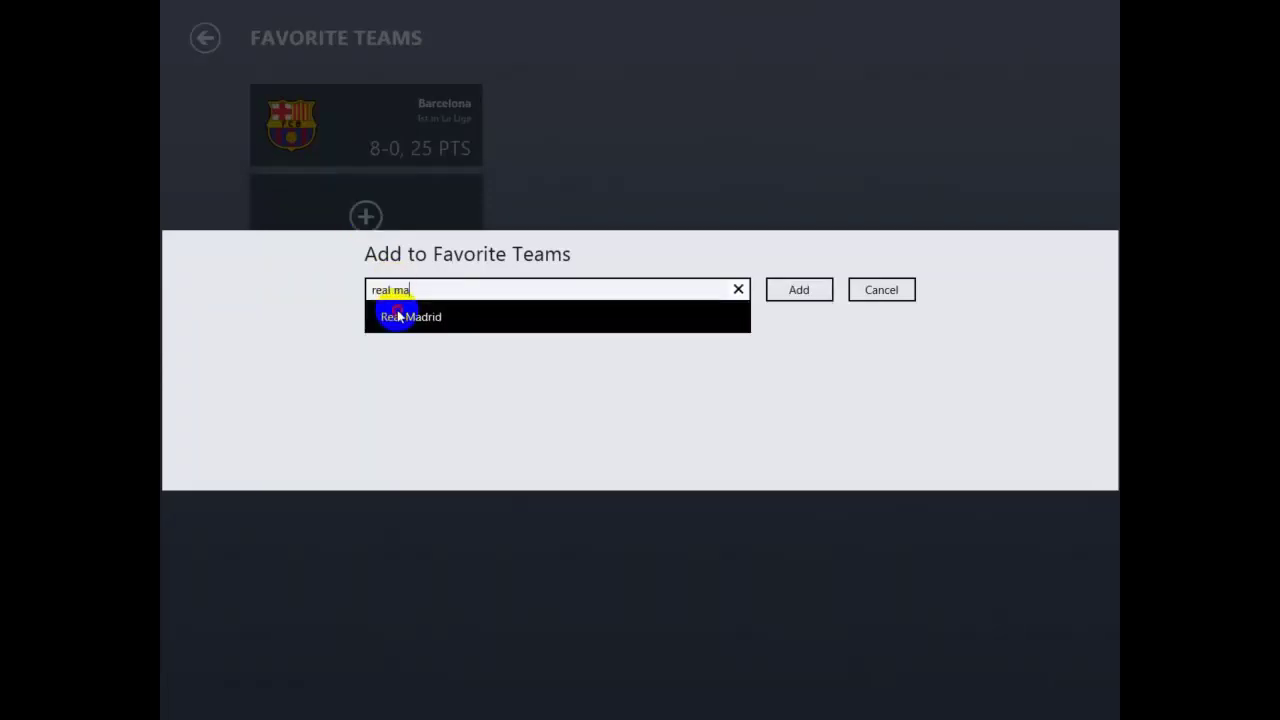
{"action": "left_click", "coordinate": [378, 316]}
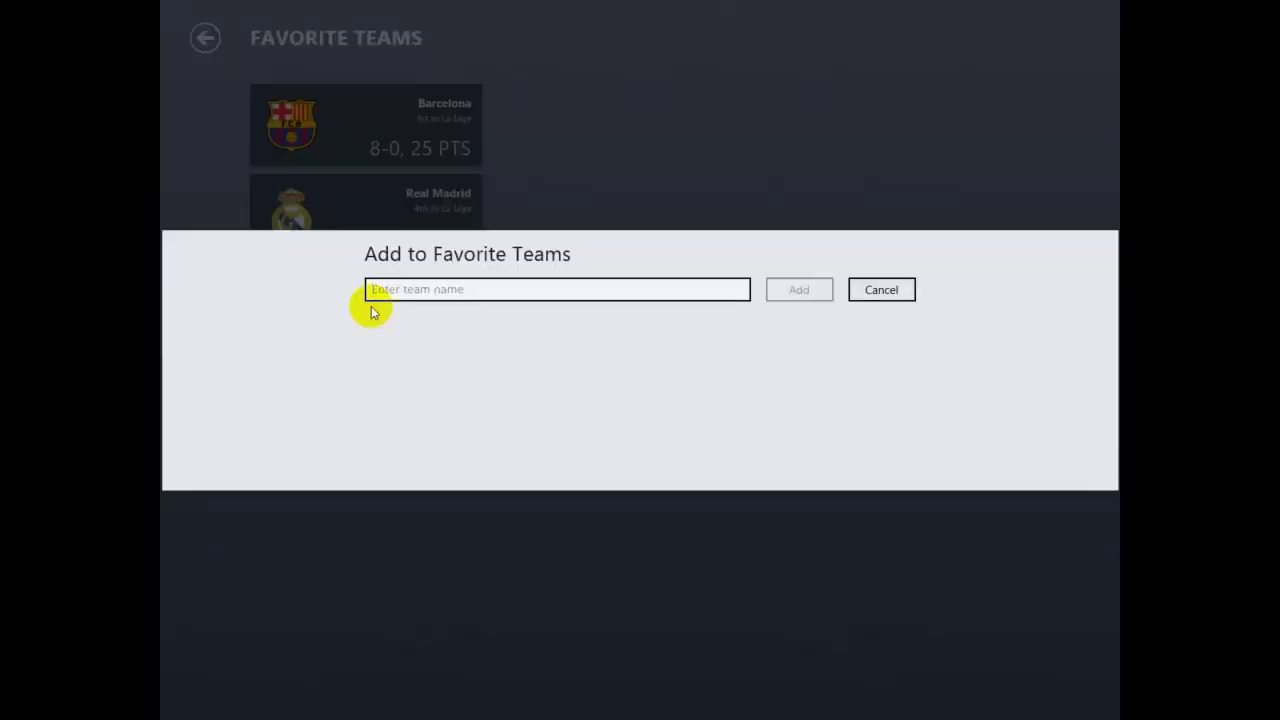
{"action": "type", "text": "m"}
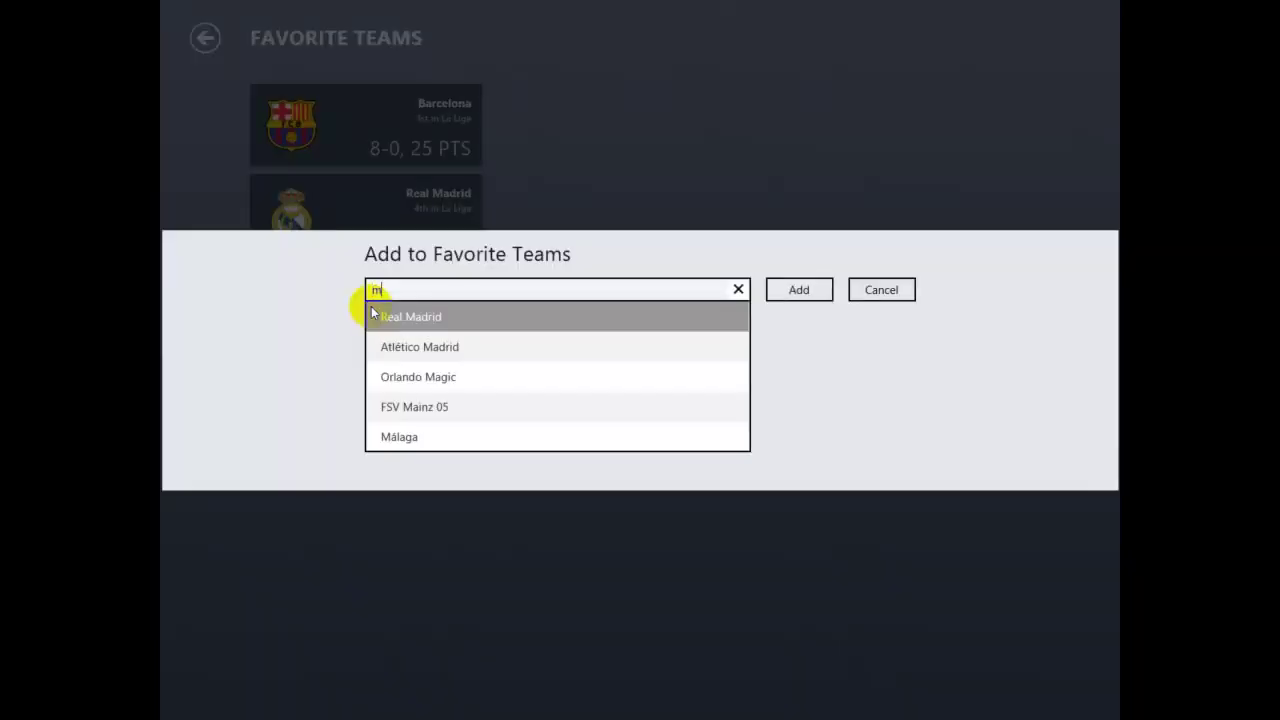
{"action": "type", "text": "anc"}
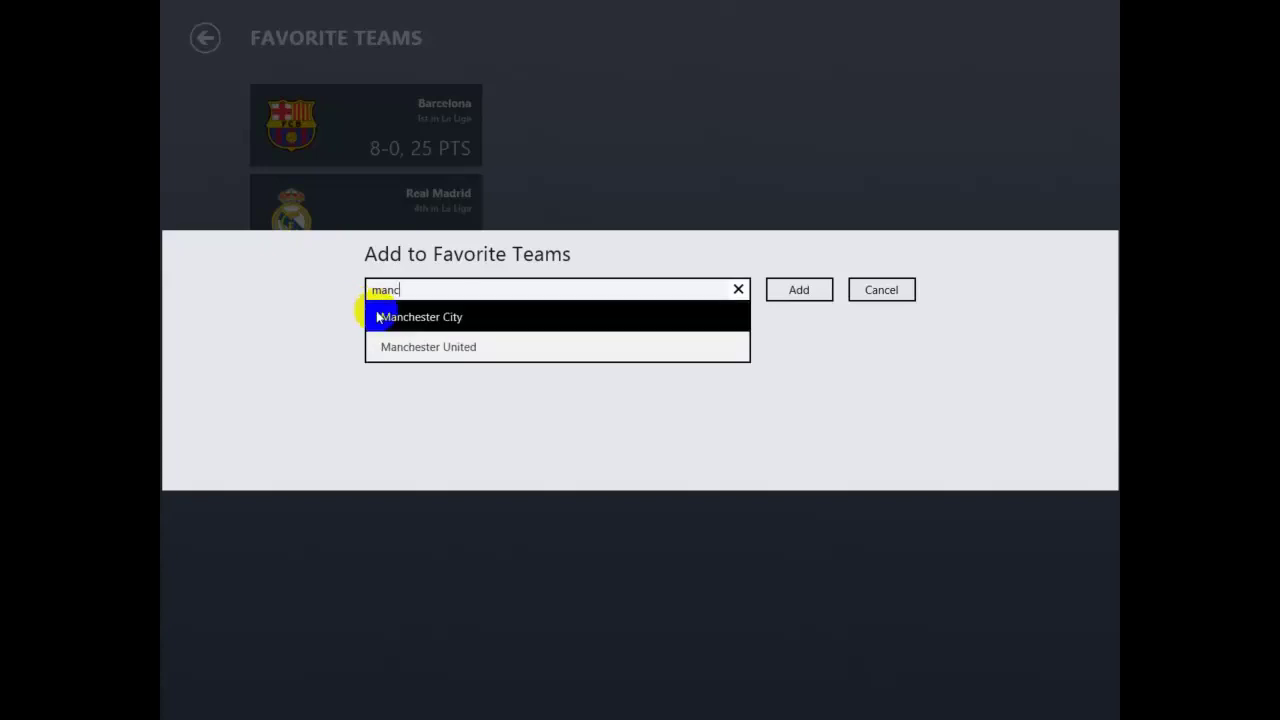
{"action": "left_click", "coordinate": [397, 347]}
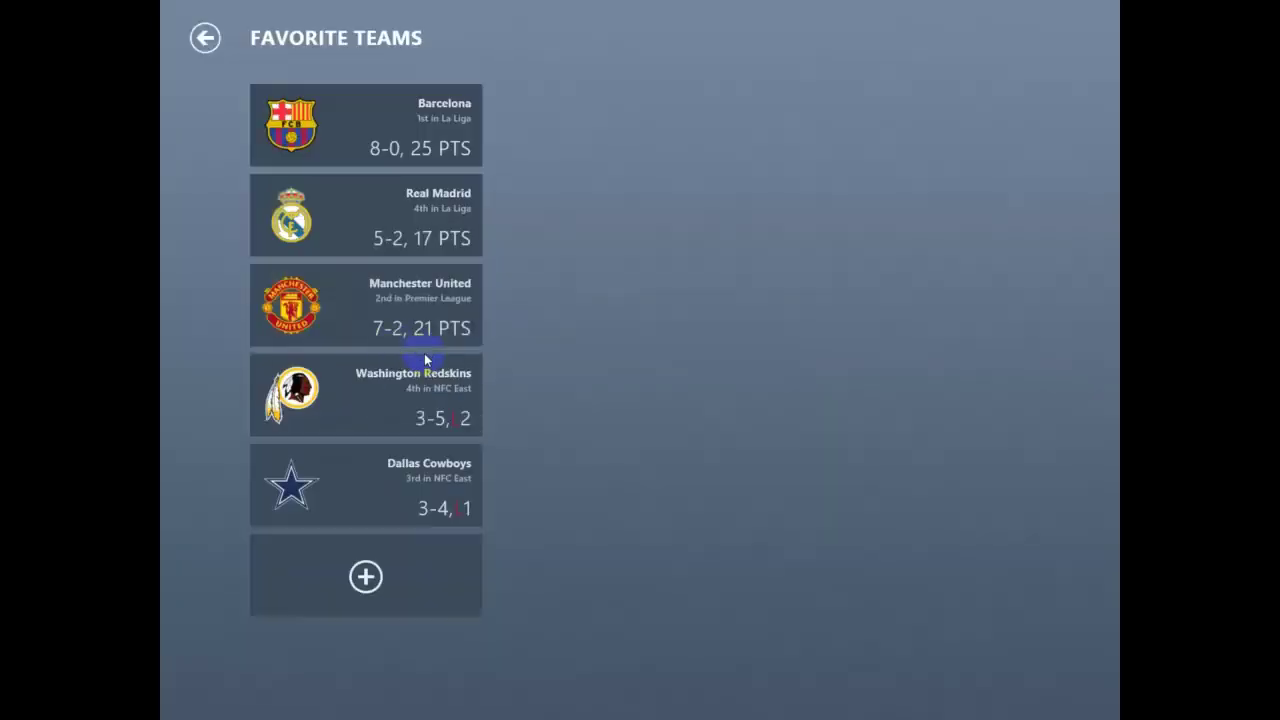
Step: Browse Barcelona's top stories, fixtures and leading players, then go back to Favorite Teams
{"action": "left_click", "coordinate": [301, 118]}
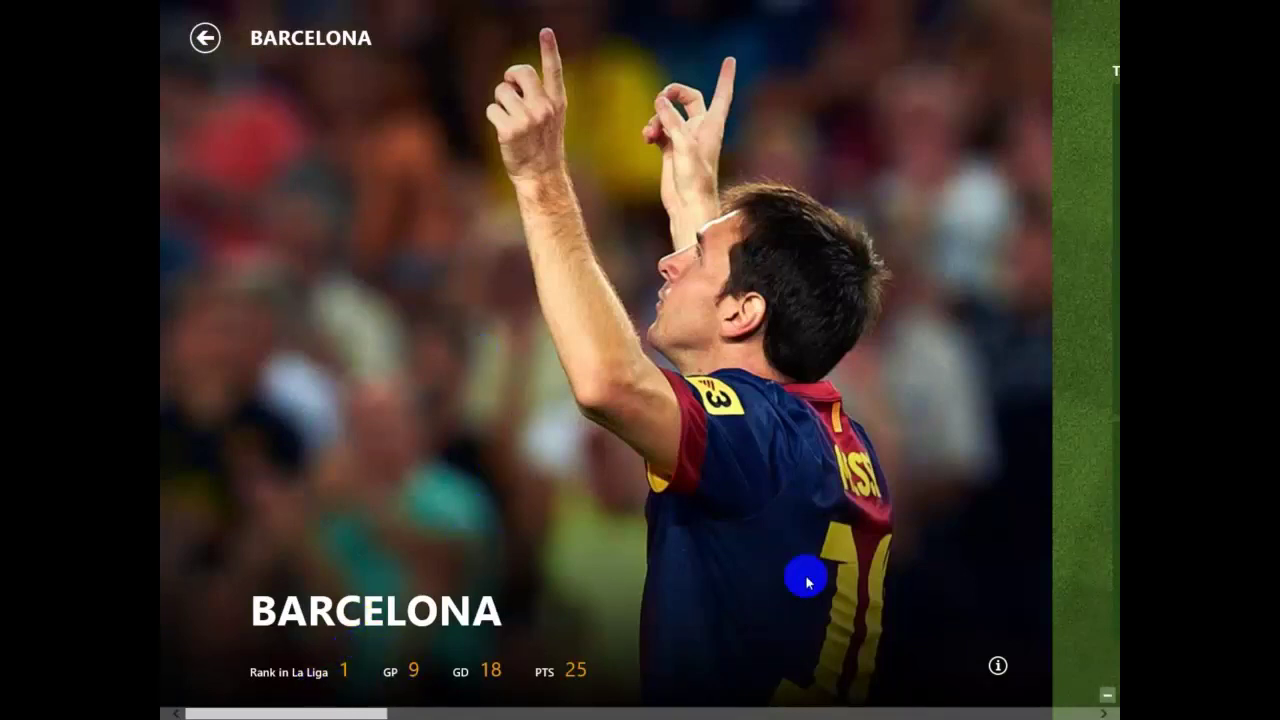
{"action": "scroll", "coordinate": [806, 451], "scroll_direction": "down", "scroll_amount": 6}
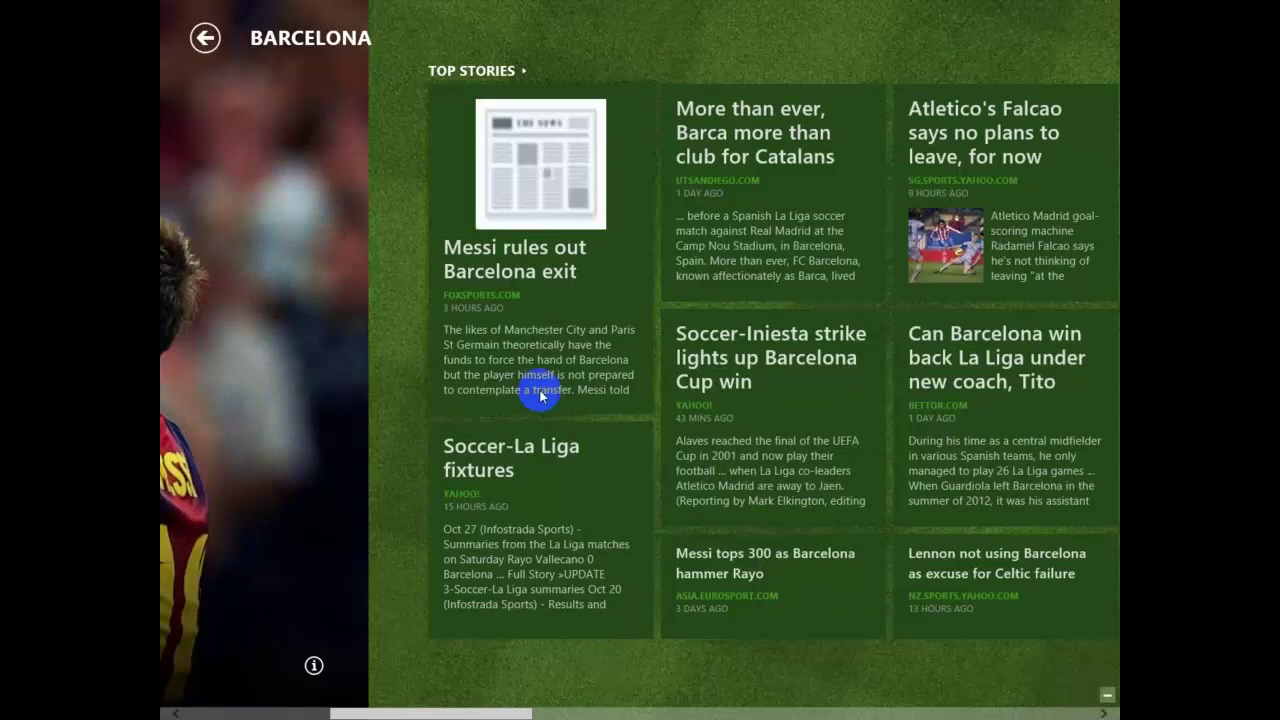
{"action": "scroll", "coordinate": [540, 395], "scroll_direction": "down", "scroll_amount": 5}
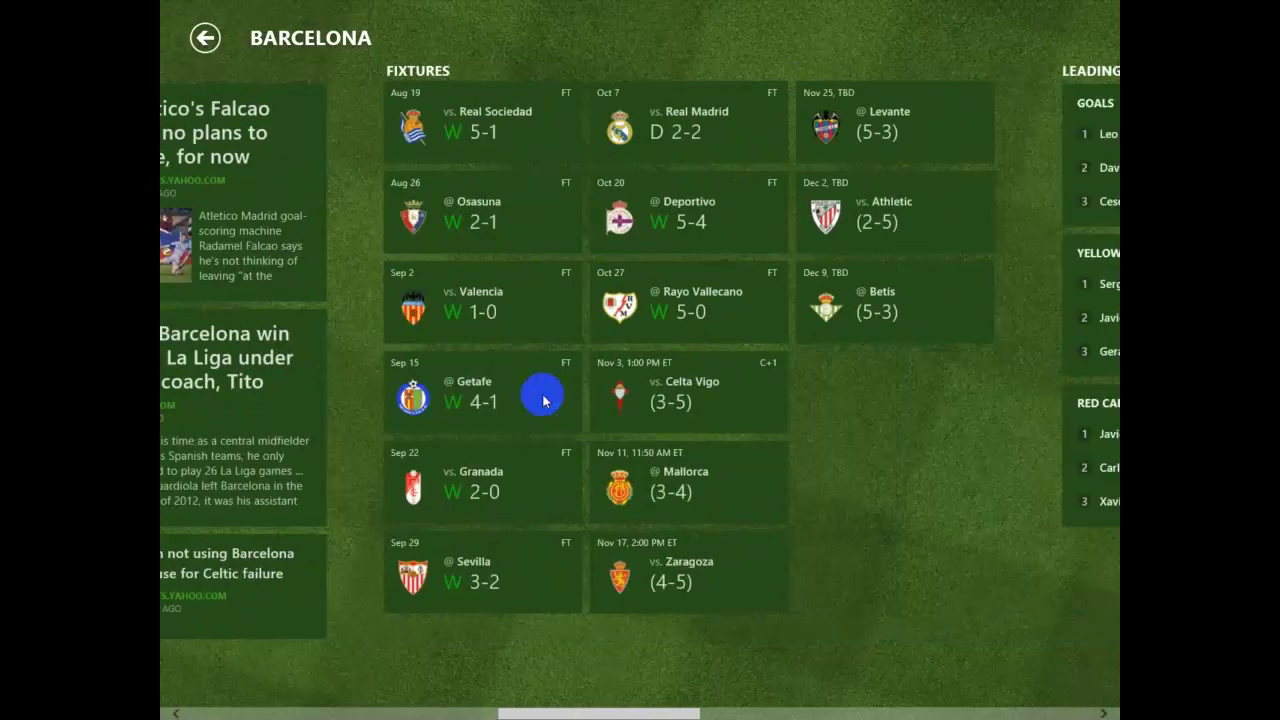
{"action": "scroll", "coordinate": [596, 406], "scroll_direction": "down", "scroll_amount": 4}
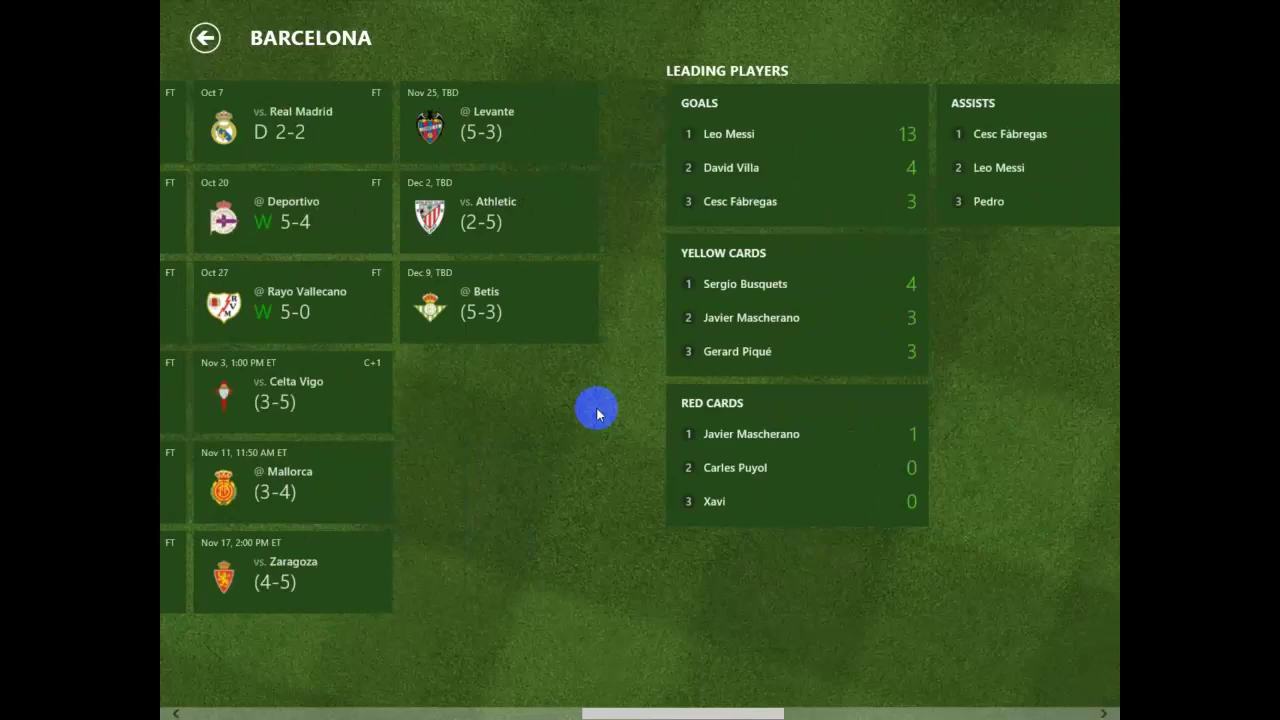
{"action": "scroll", "coordinate": [596, 406], "scroll_direction": "up", "scroll_amount": 10}
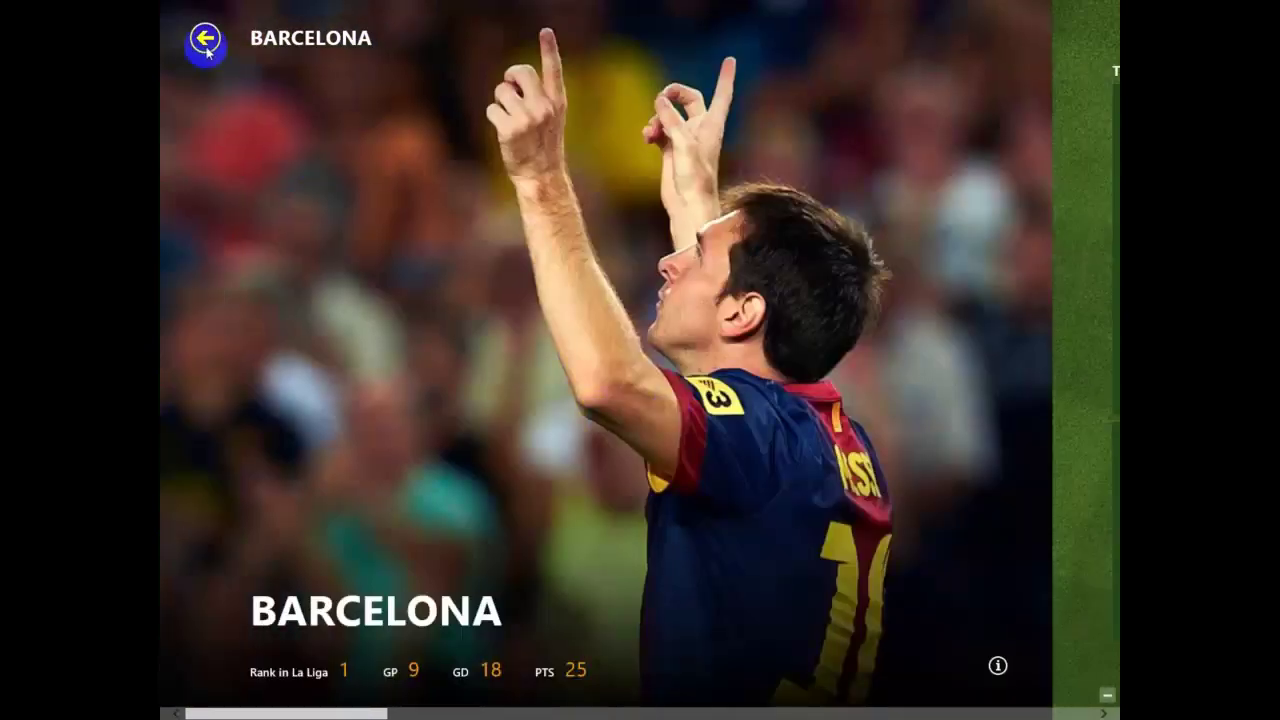
{"action": "left_click", "coordinate": [205, 39]}
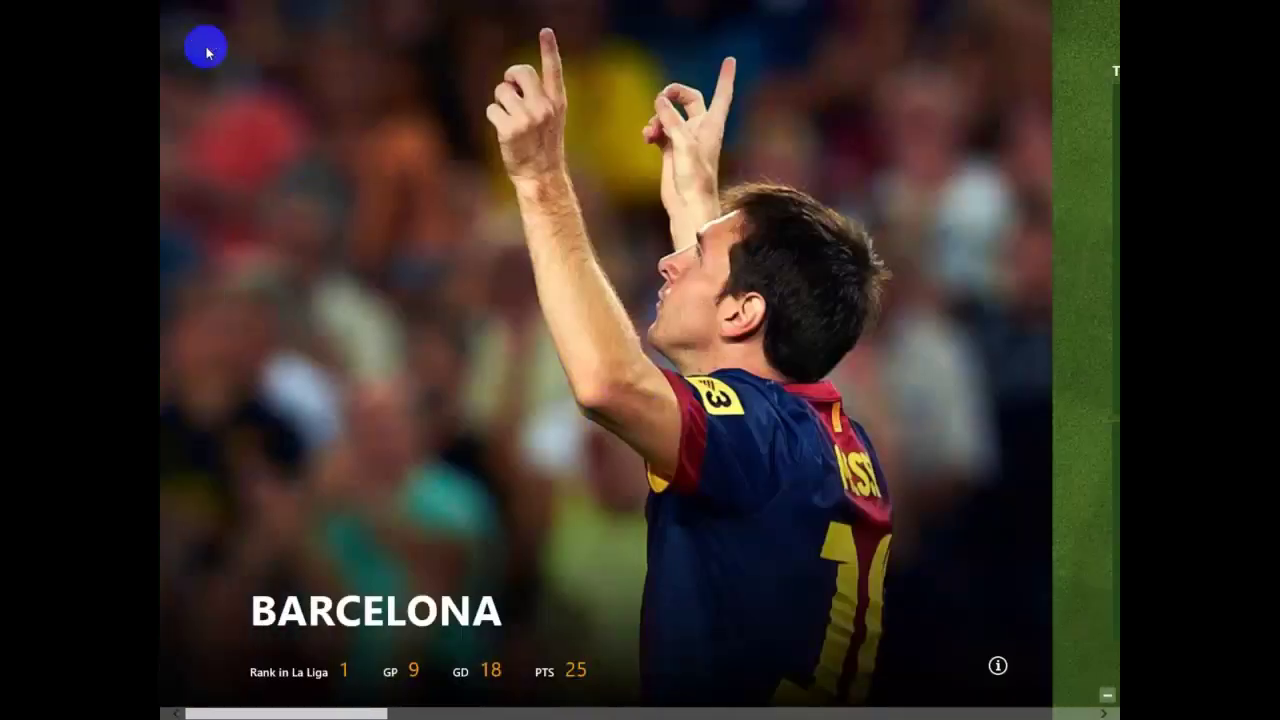
Step: Browse Real Madrid's team page, then go back to the Favorite Teams list
{"action": "left_click", "coordinate": [340, 214]}
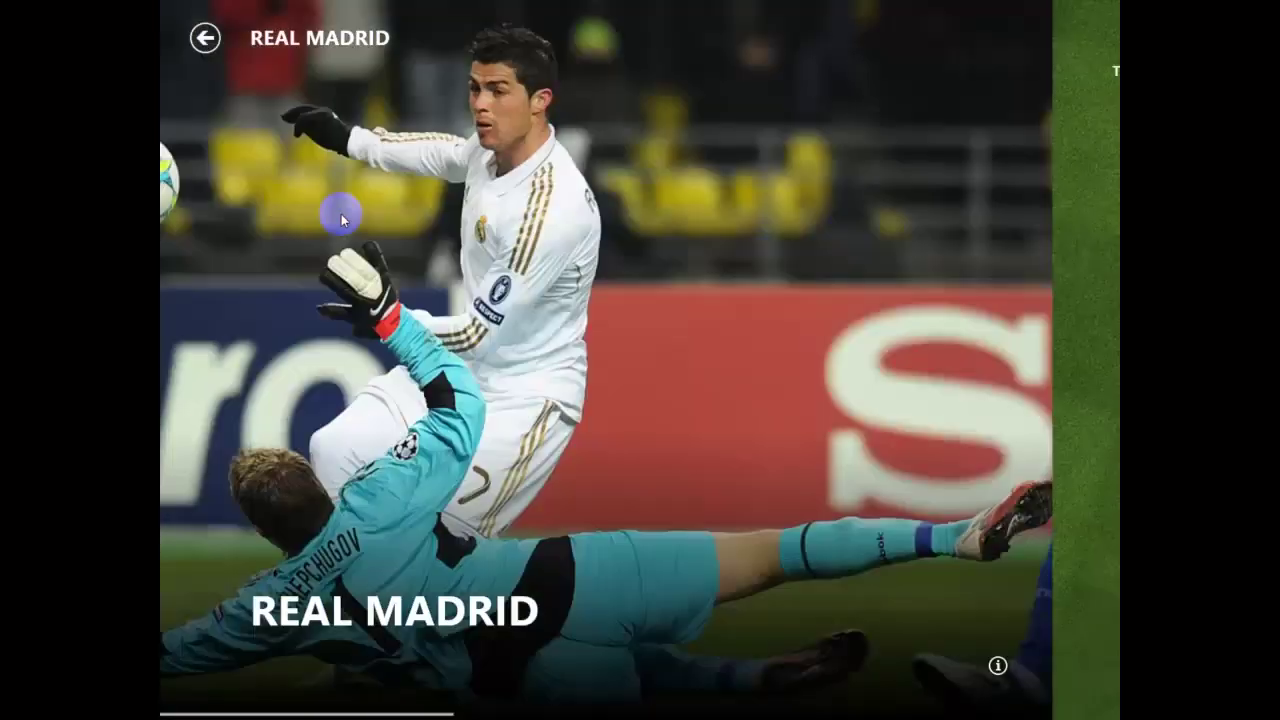
{"action": "scroll", "coordinate": [352, 270], "scroll_direction": "down", "scroll_amount": 5}
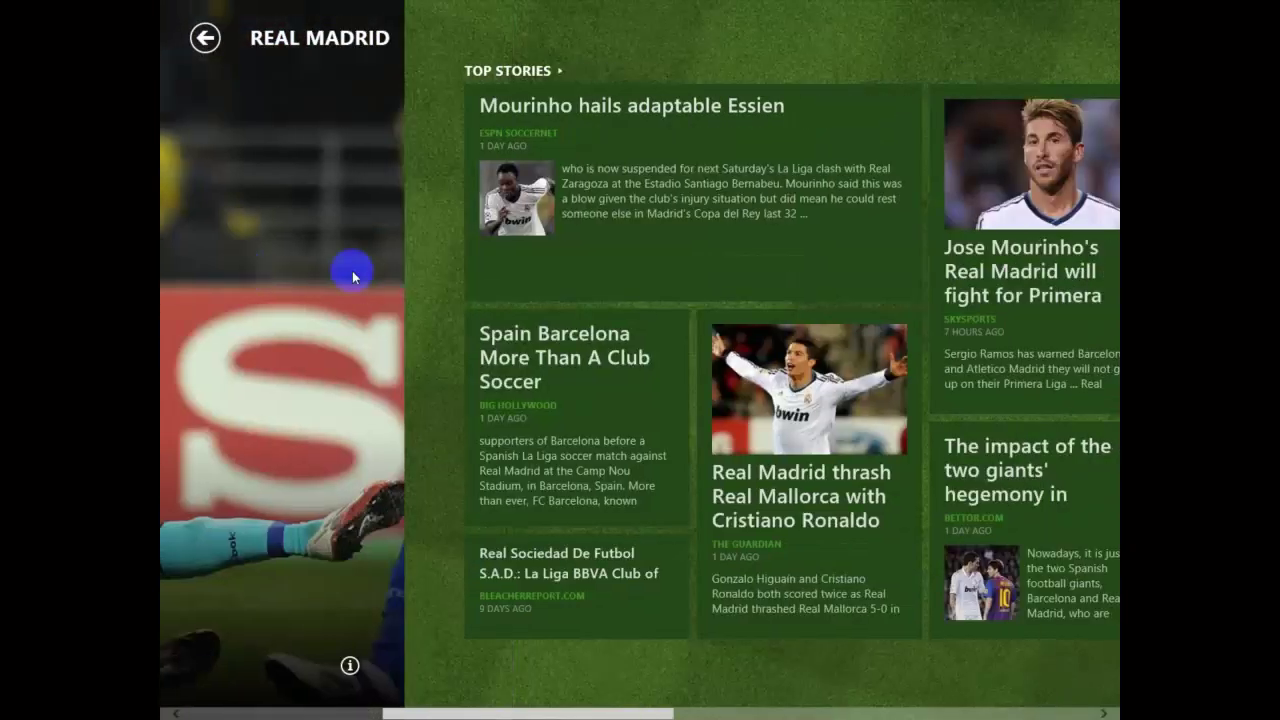
{"action": "scroll", "coordinate": [352, 276], "scroll_direction": "up", "scroll_amount": 5}
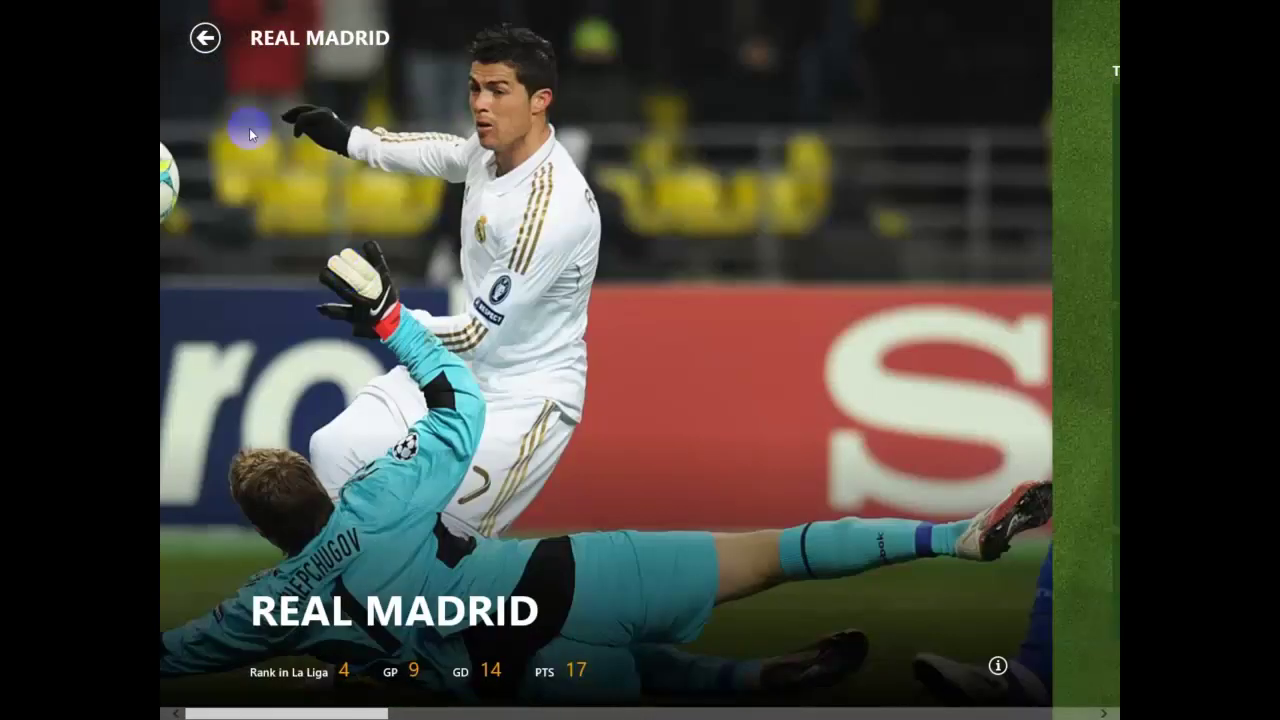
{"action": "left_click", "coordinate": [204, 38]}
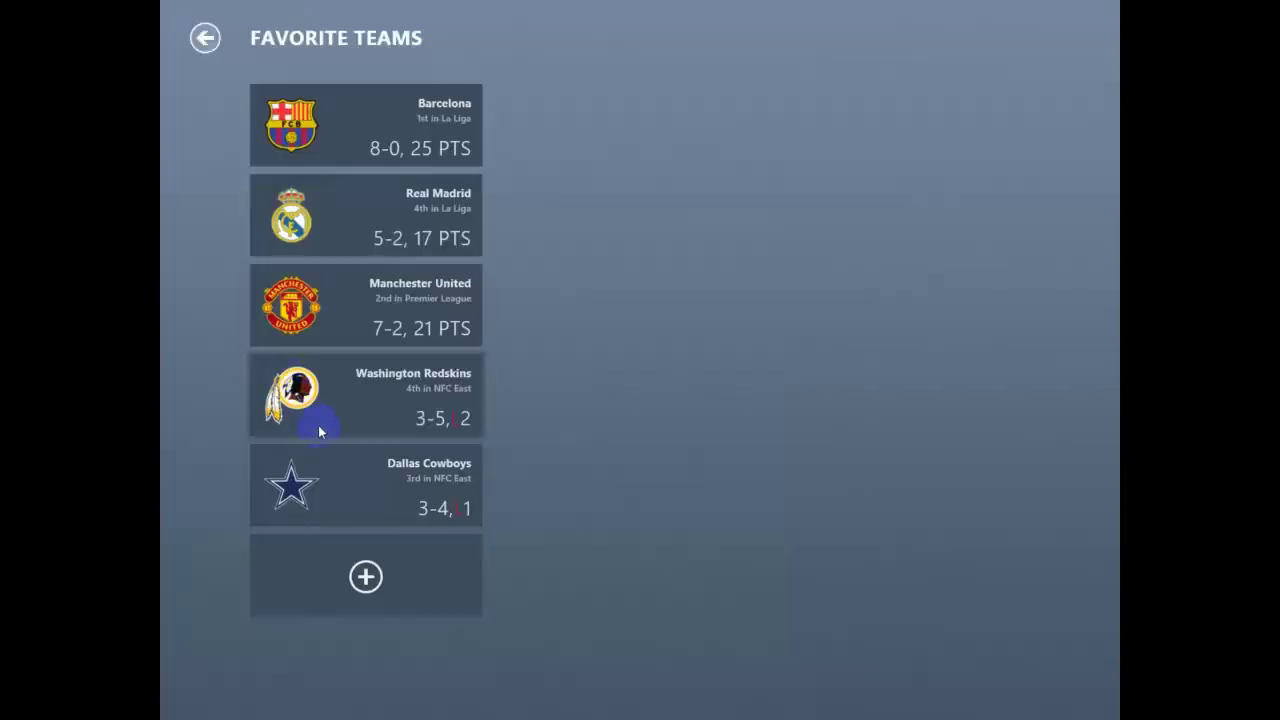
Step: Browse the Washington Redskins team page, then return to the Bing Sports home page
{"action": "left_click", "coordinate": [318, 425]}
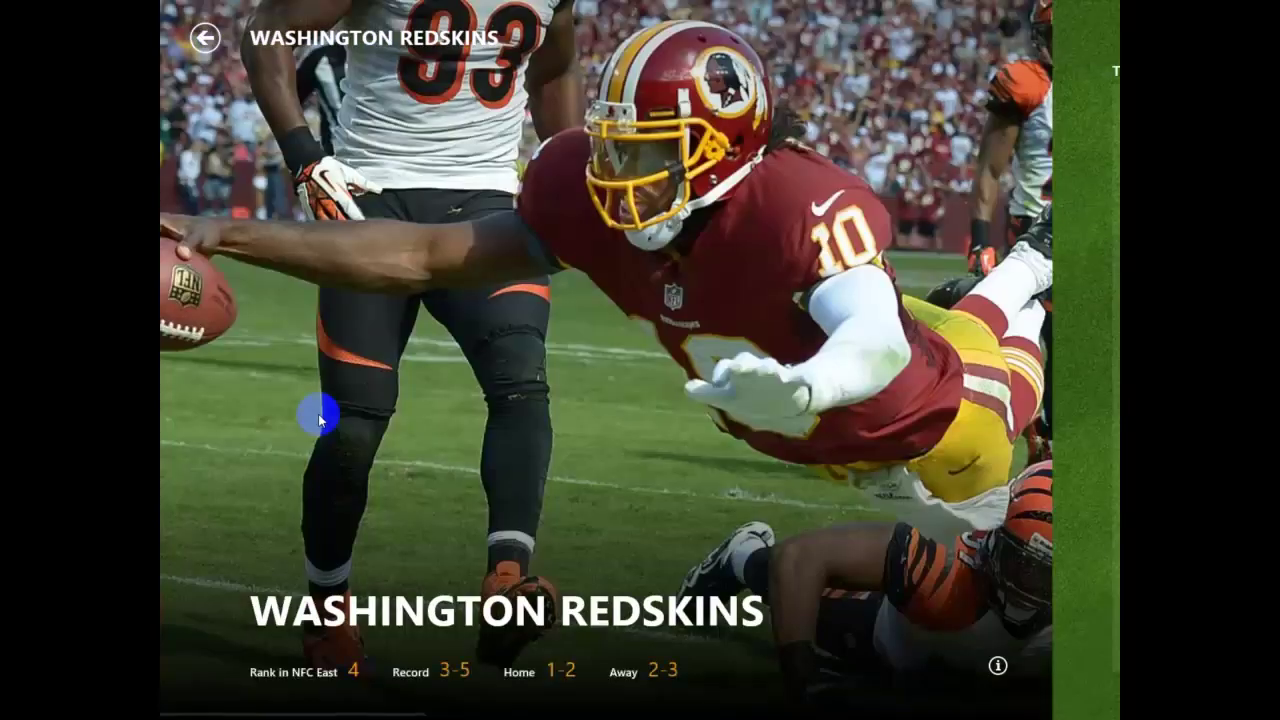
{"action": "scroll", "coordinate": [360, 391], "scroll_direction": "down", "scroll_amount": 2}
{"action": "scroll", "coordinate": [360, 449], "scroll_direction": "up", "scroll_amount": 2}
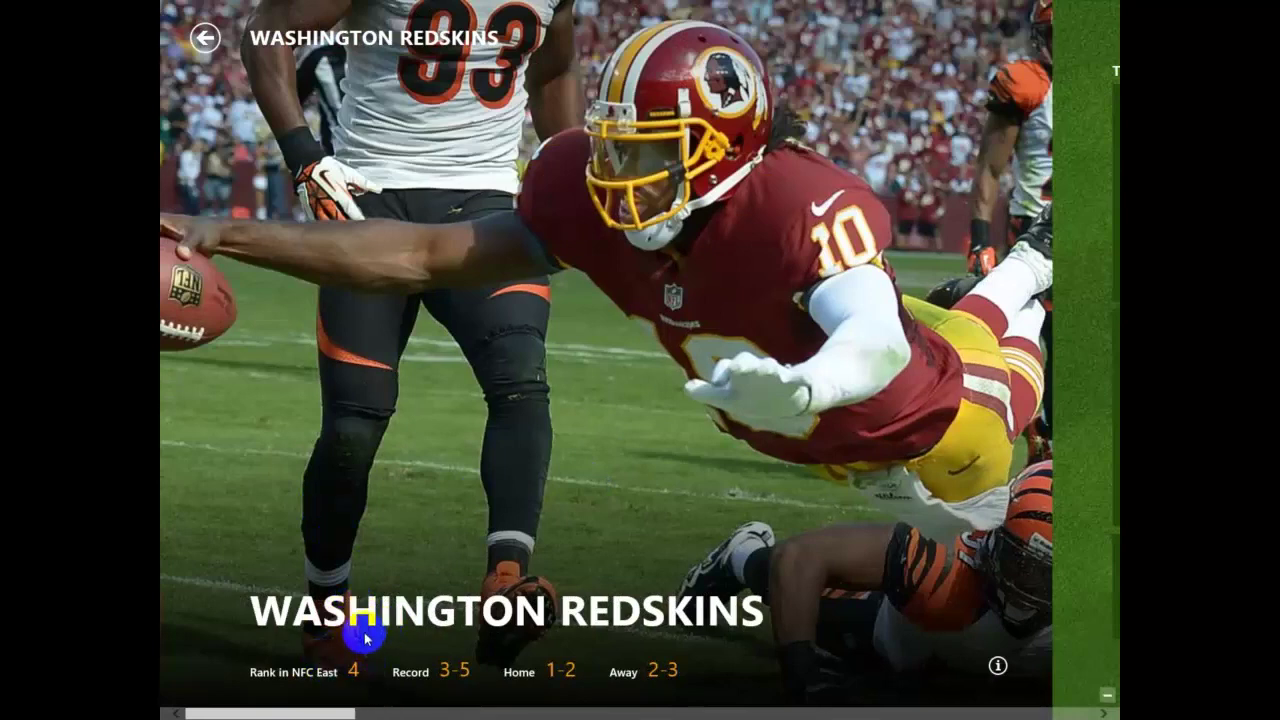
{"action": "scroll", "coordinate": [543, 523], "scroll_direction": "down", "scroll_amount": 5}
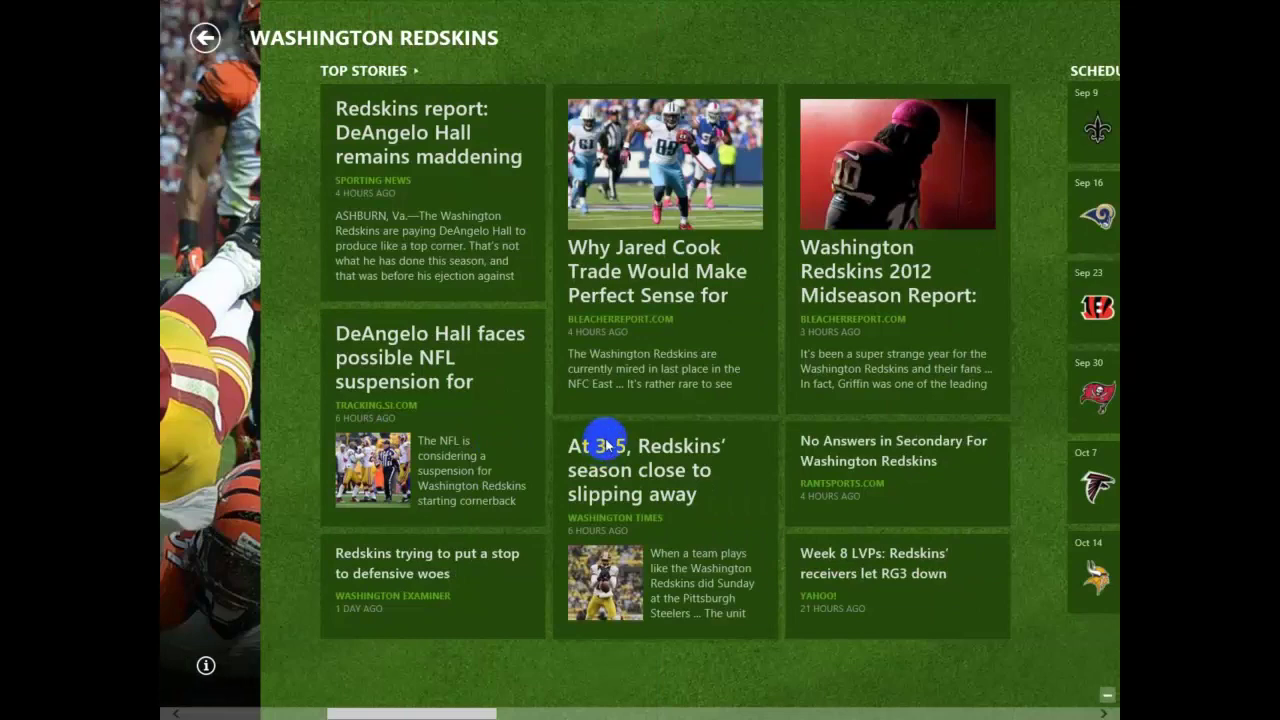
{"action": "scroll", "coordinate": [598, 453], "scroll_direction": "up", "scroll_amount": 5}
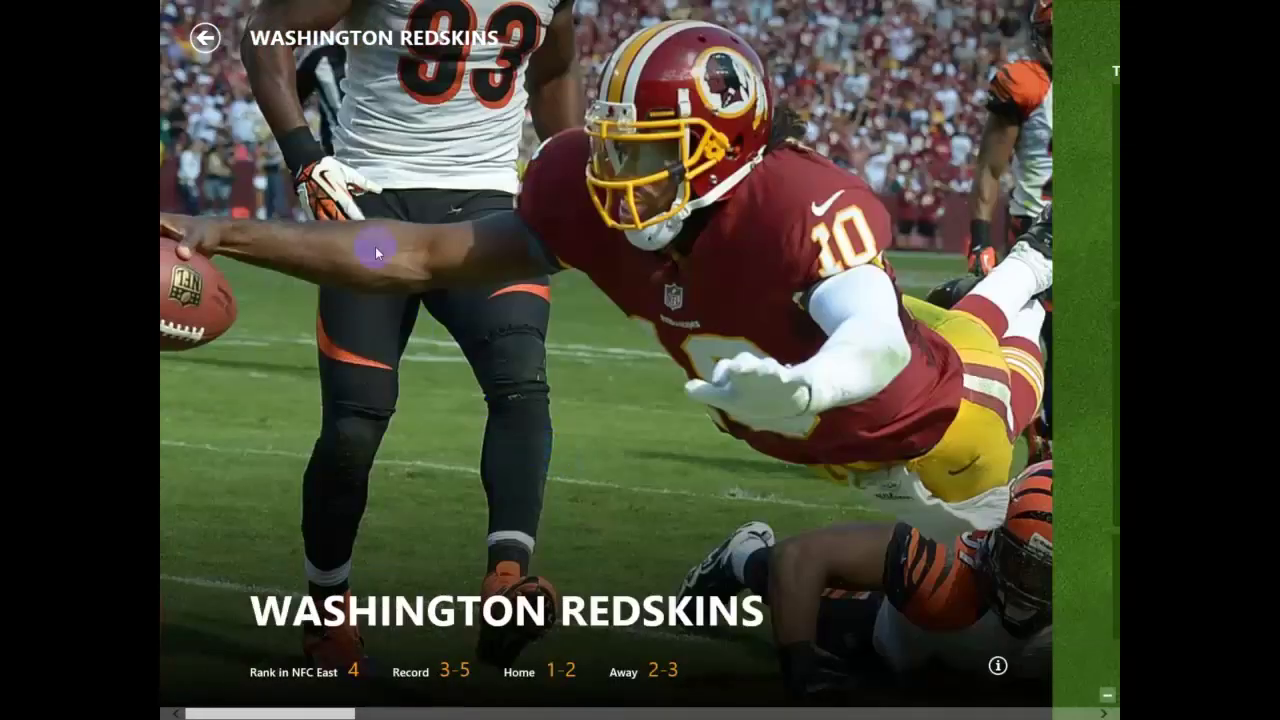
{"action": "left_click", "coordinate": [203, 40]}
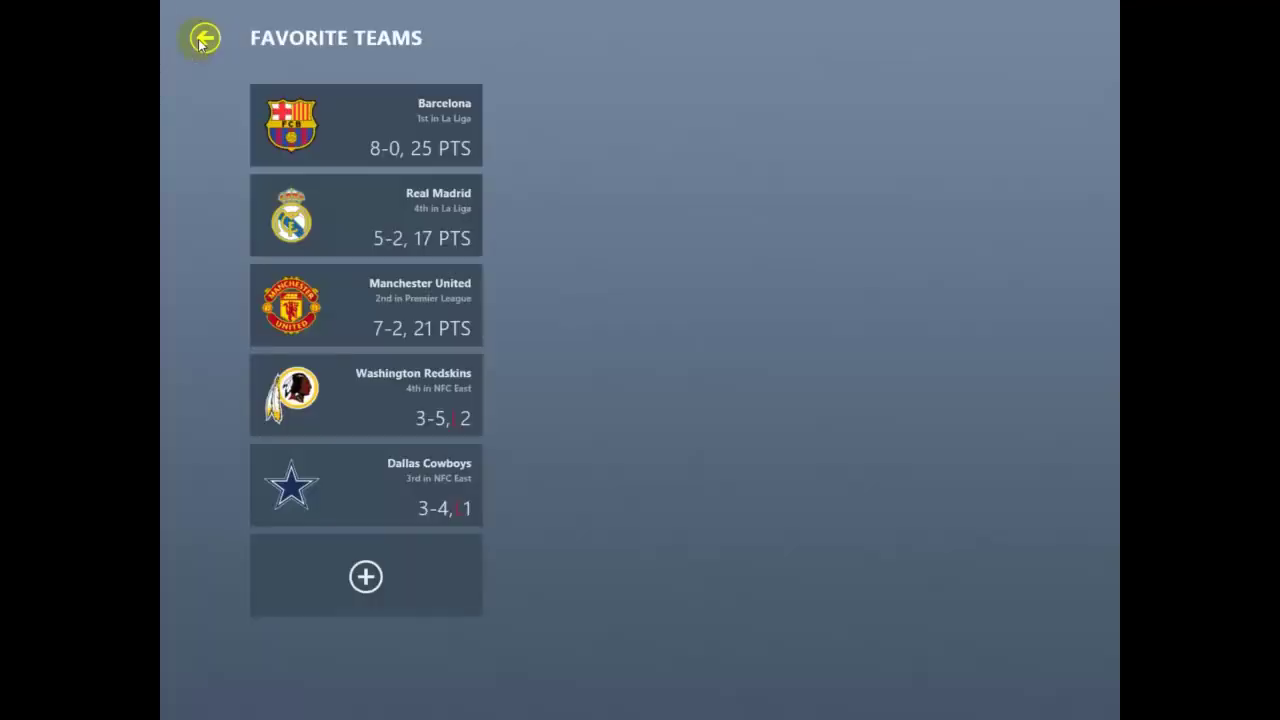
{"action": "left_click", "coordinate": [203, 40]}
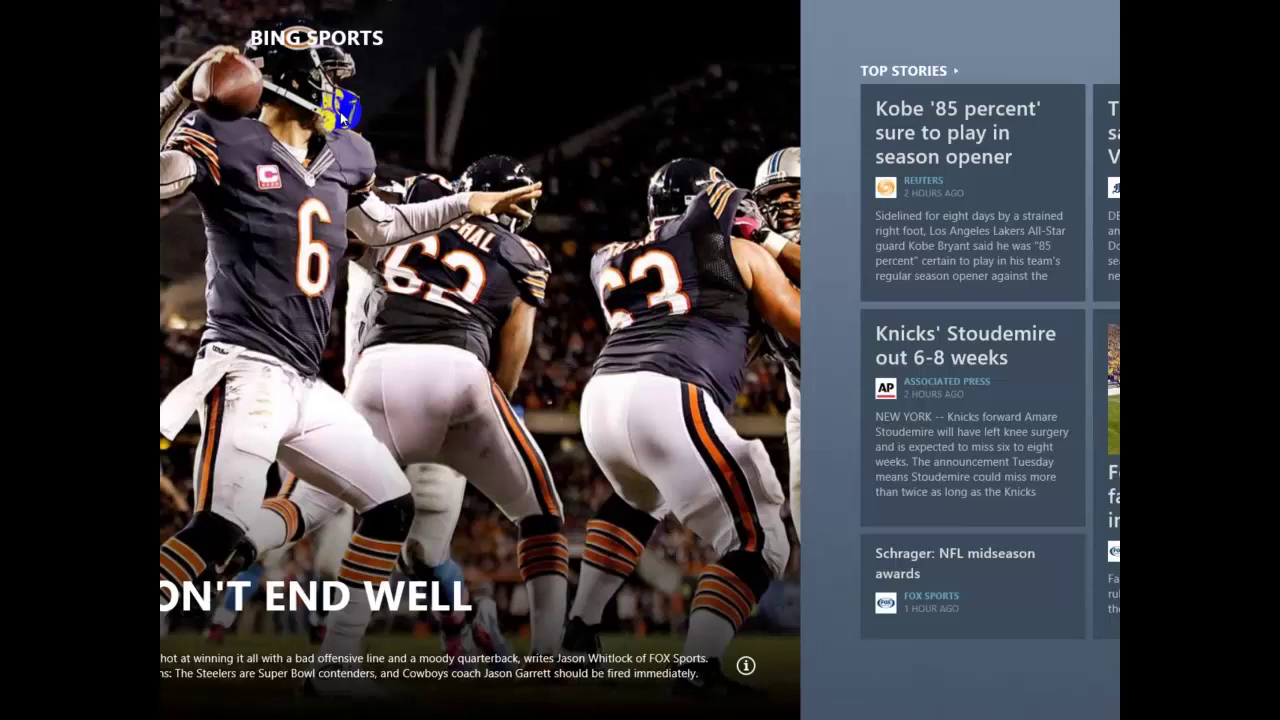
Step: Bring up the Windows charms bar from the top-right corner over the home page
{"action": "mouse_move", "coordinate": [1116, 4]}
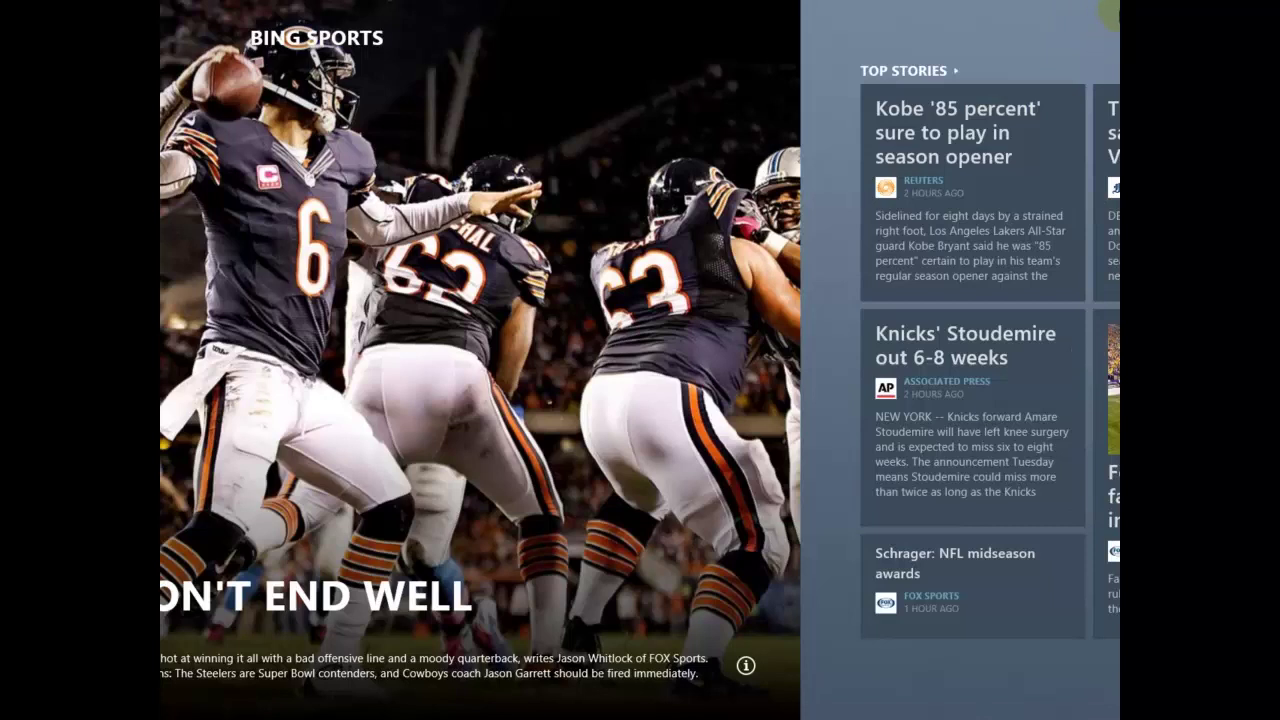
{"action": "mouse_move", "coordinate": [1090, 210]}
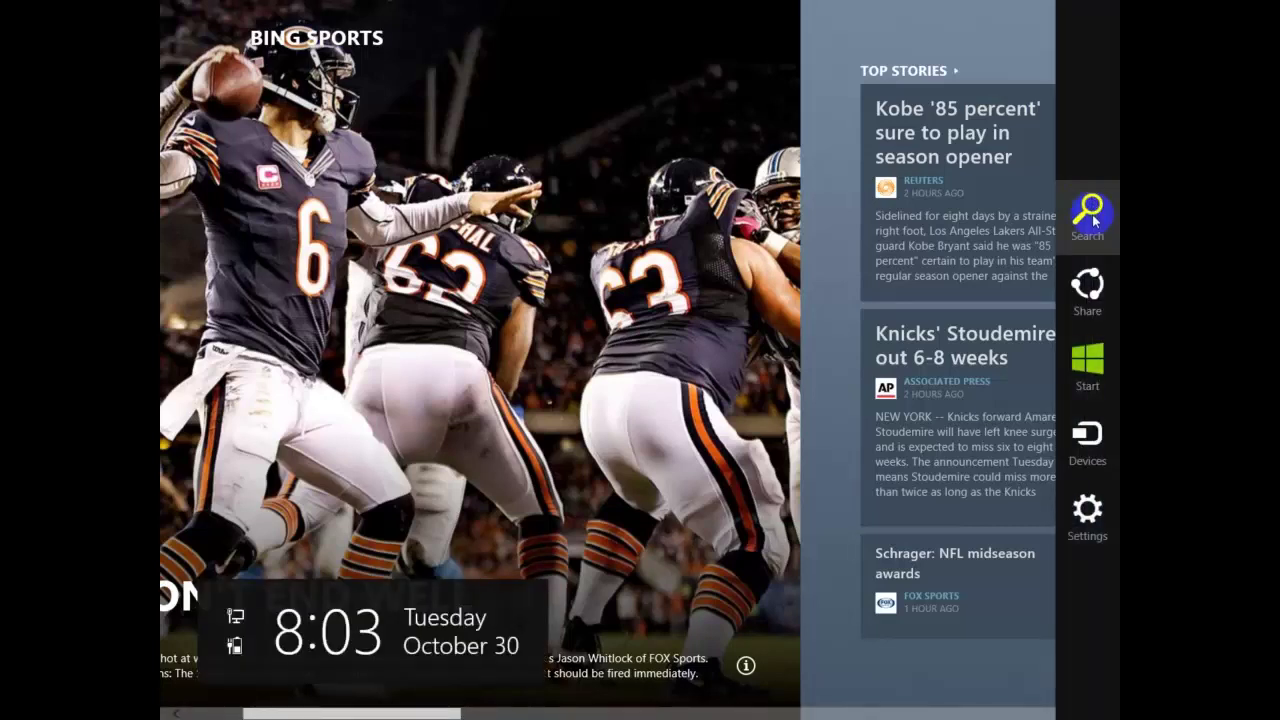
Step: Set the language and content option in Settings > Options to Spain - Spanish, then close settings
{"action": "left_click", "coordinate": [1089, 518]}
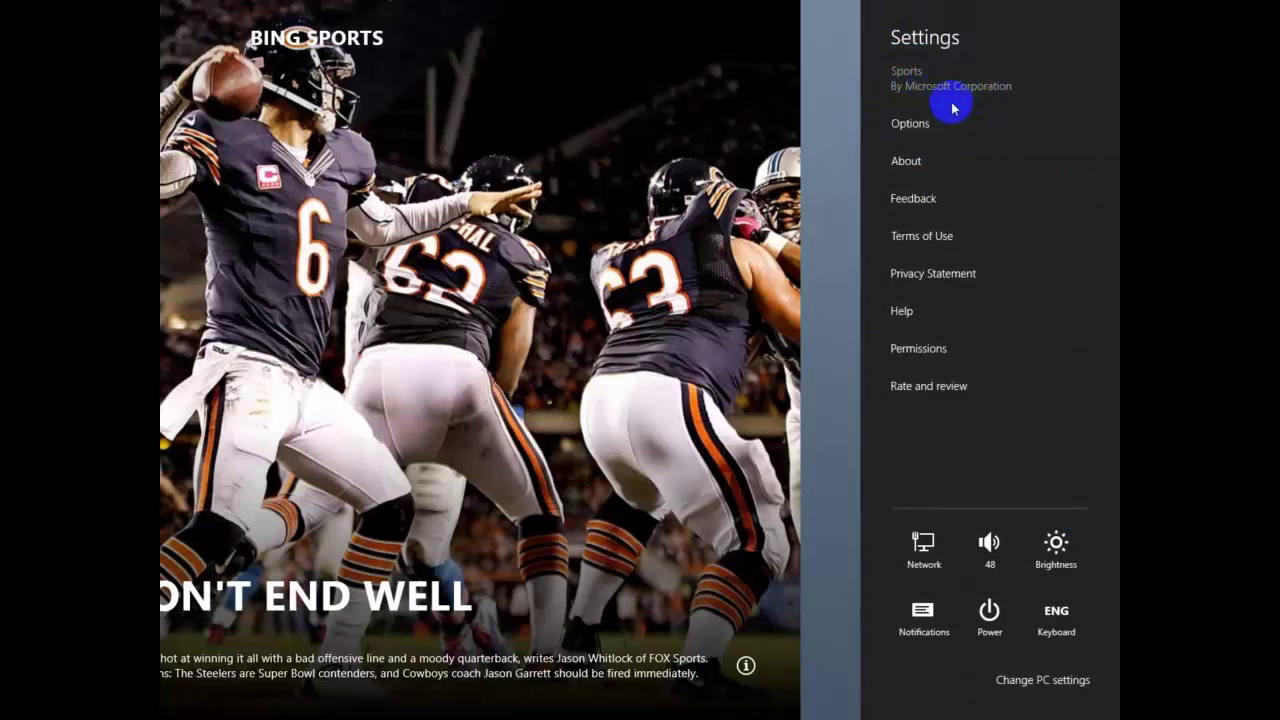
{"action": "left_click", "coordinate": [911, 125]}
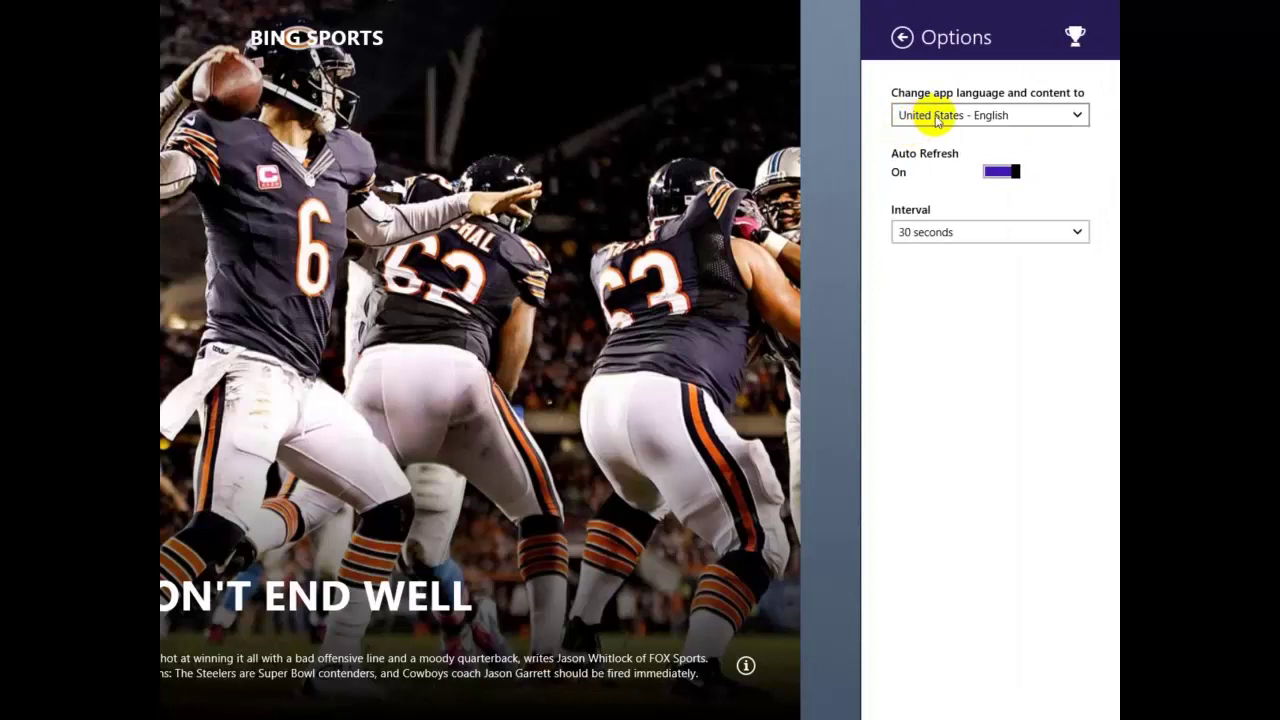
{"action": "left_click", "coordinate": [1075, 116]}
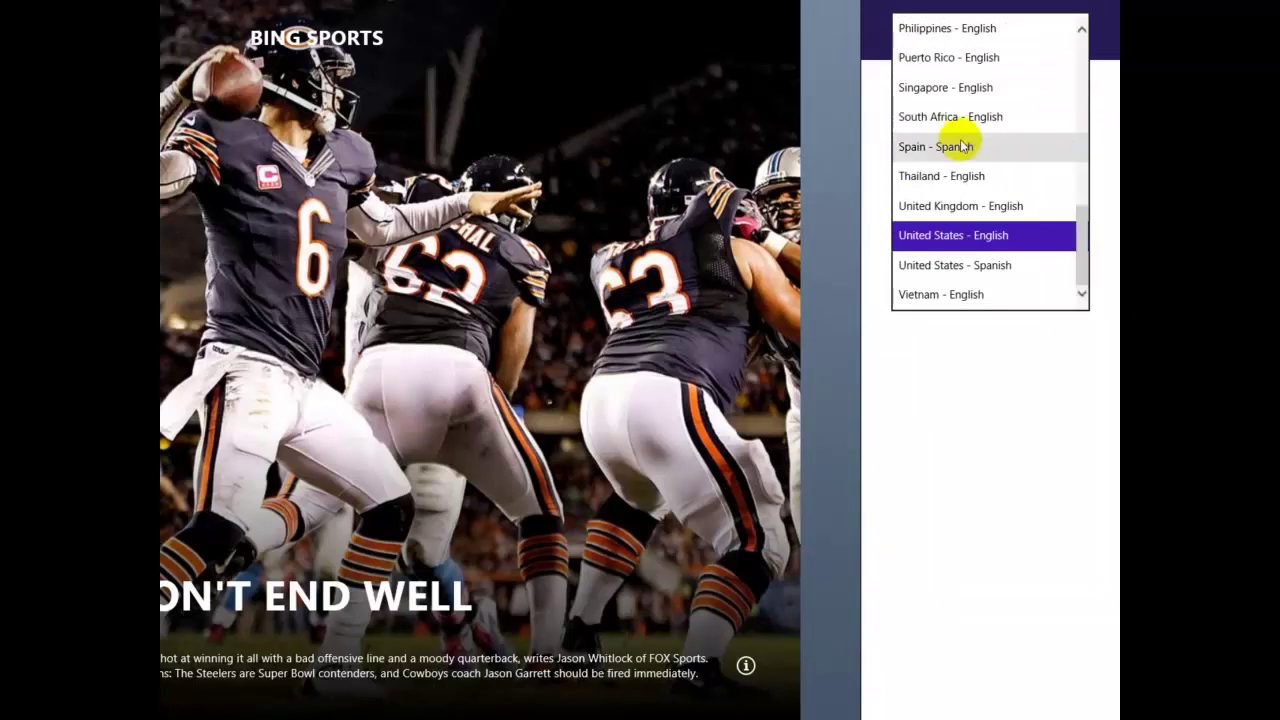
{"action": "left_click", "coordinate": [962, 146]}
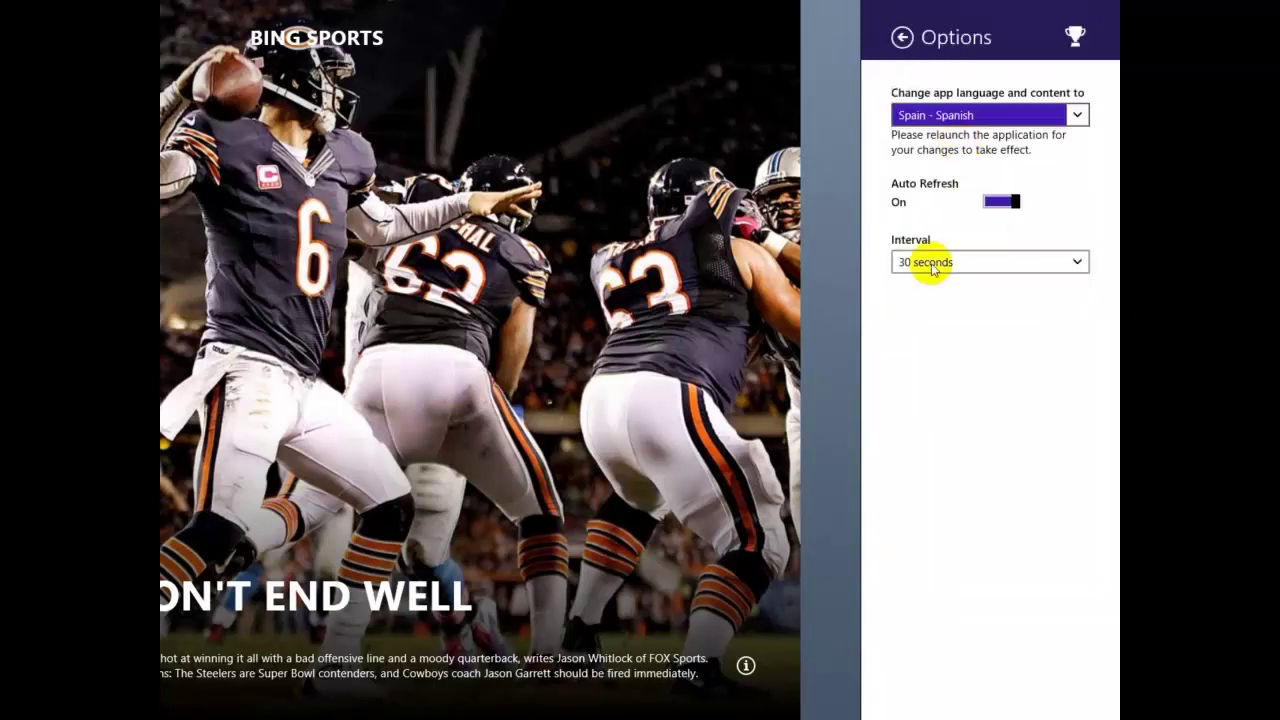
{"action": "left_click", "coordinate": [903, 38]}
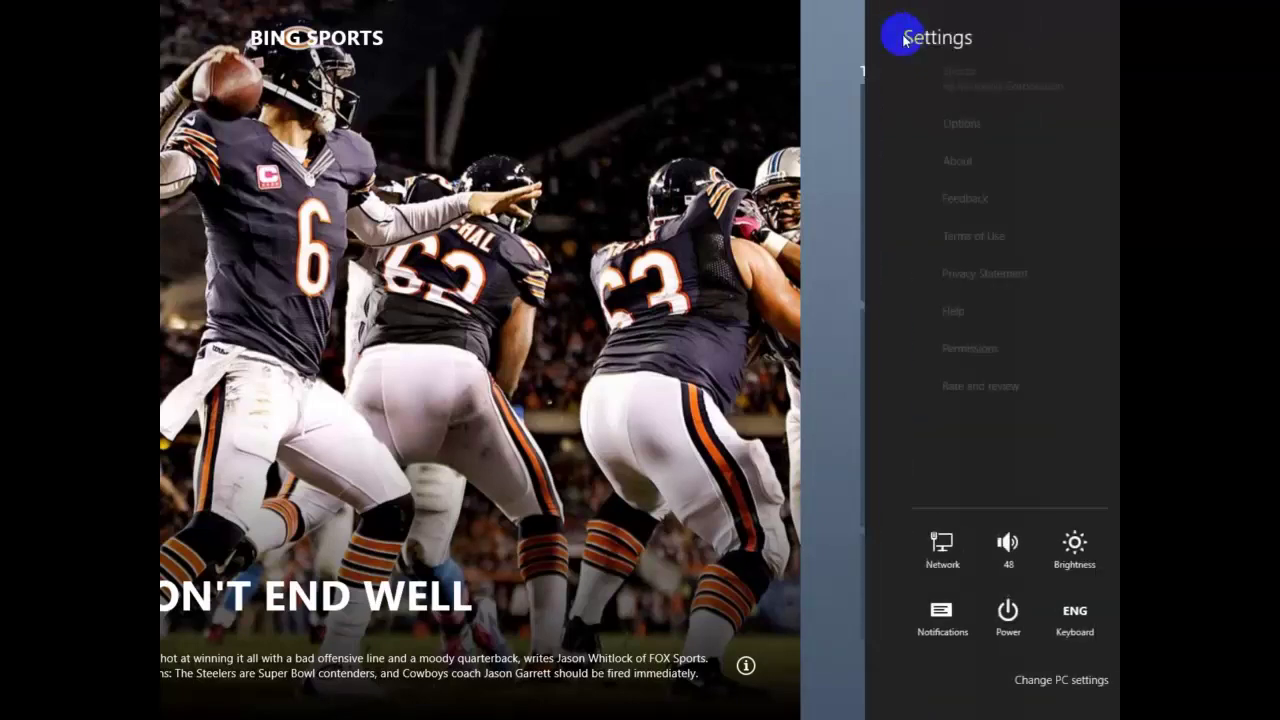
{"action": "left_click", "coordinate": [718, 140]}
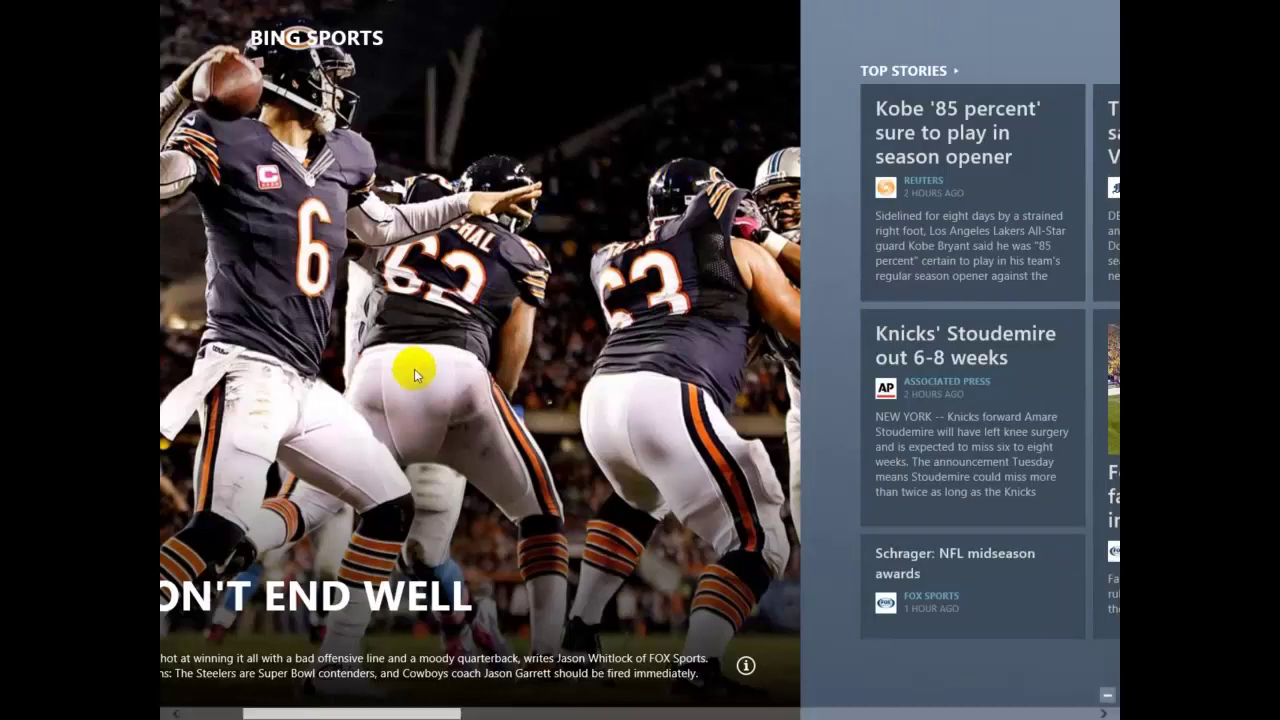
Step: Return to Start and relaunch Sports so it opens as Deportes de Bing
{"action": "key", "text": "super"}
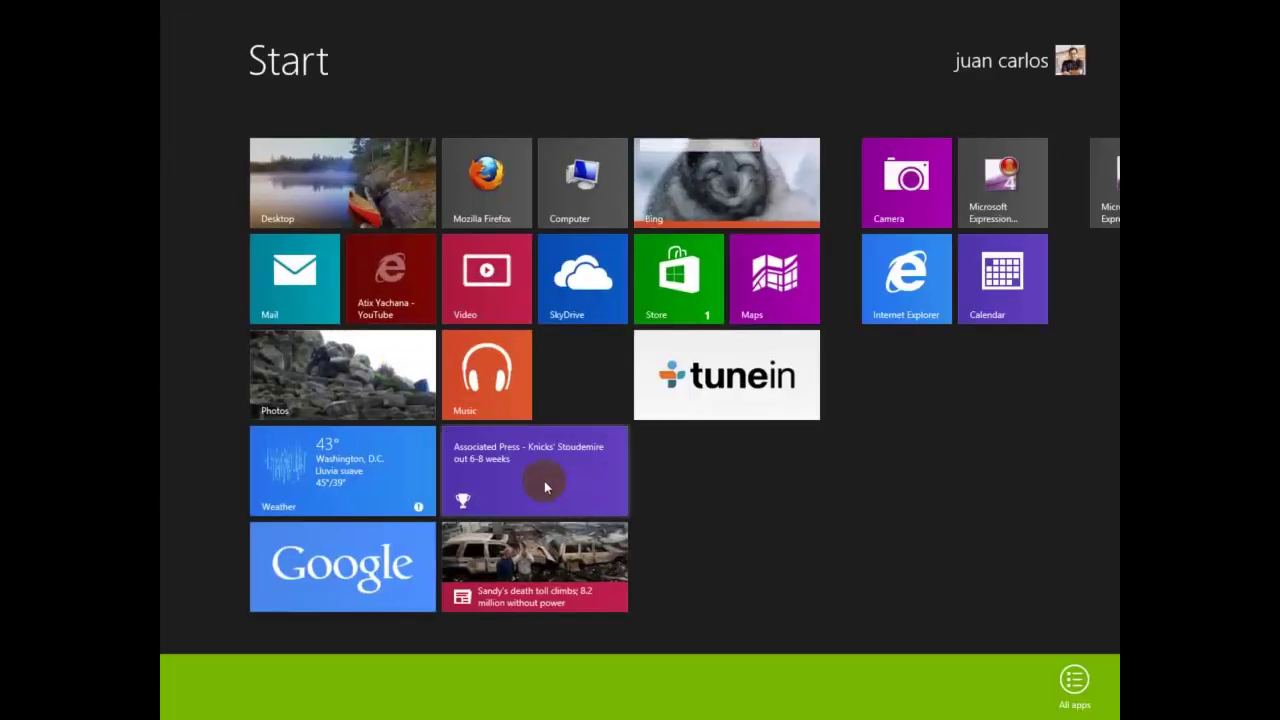
{"action": "left_click", "coordinate": [543, 480]}
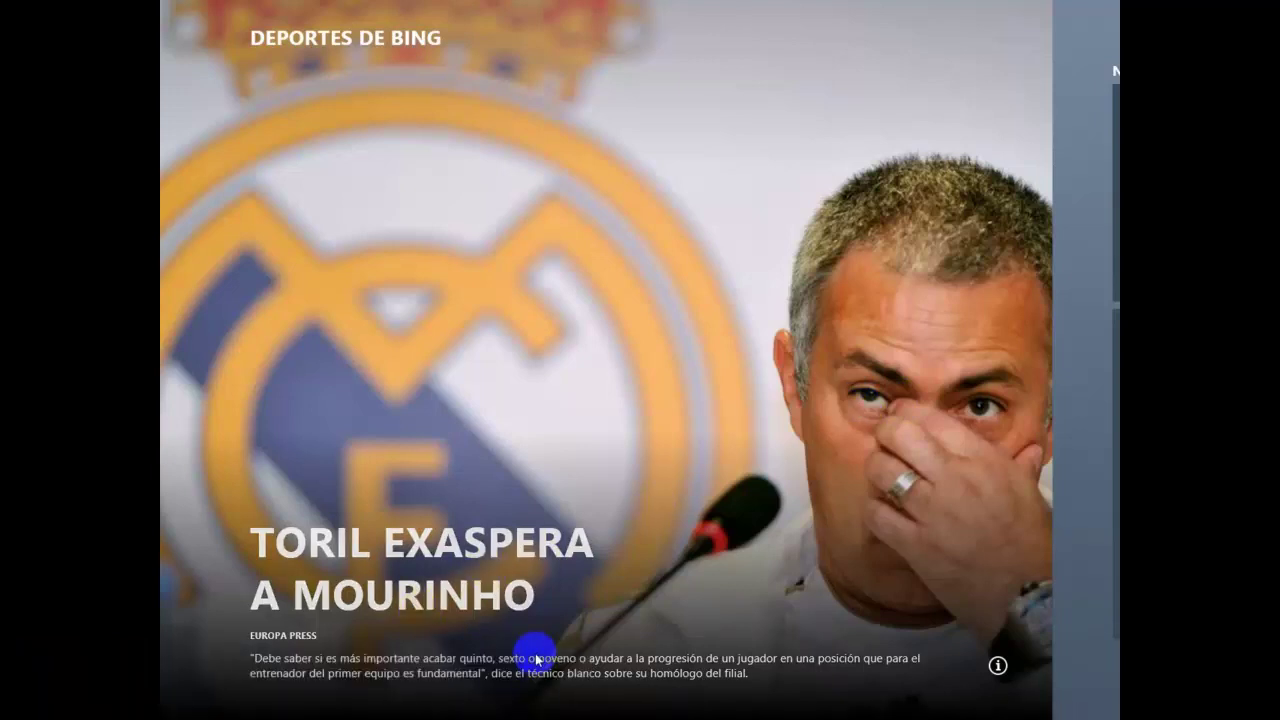
Step: Scroll through the Spanish Noticias principales headlines and back to the featured story
{"action": "scroll", "coordinate": [748, 540], "scroll_direction": "down", "scroll_amount": 5}
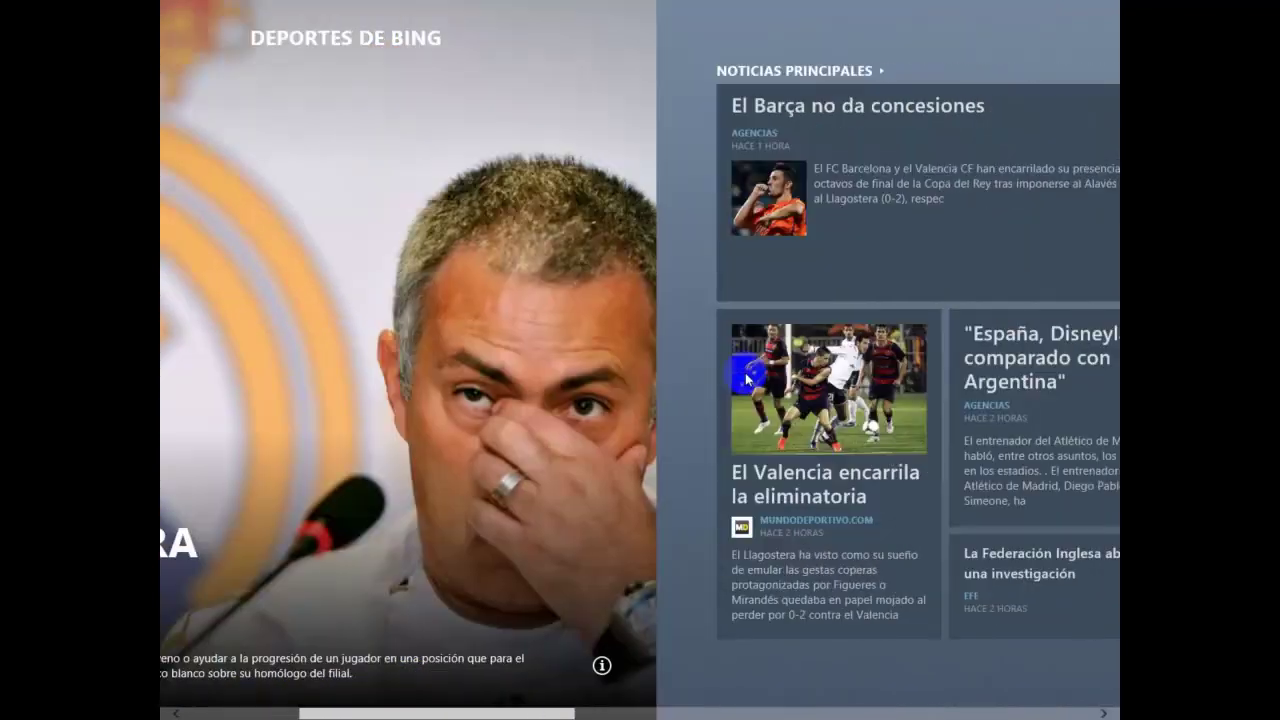
{"action": "scroll", "coordinate": [608, 298], "scroll_direction": "up", "scroll_amount": 5}
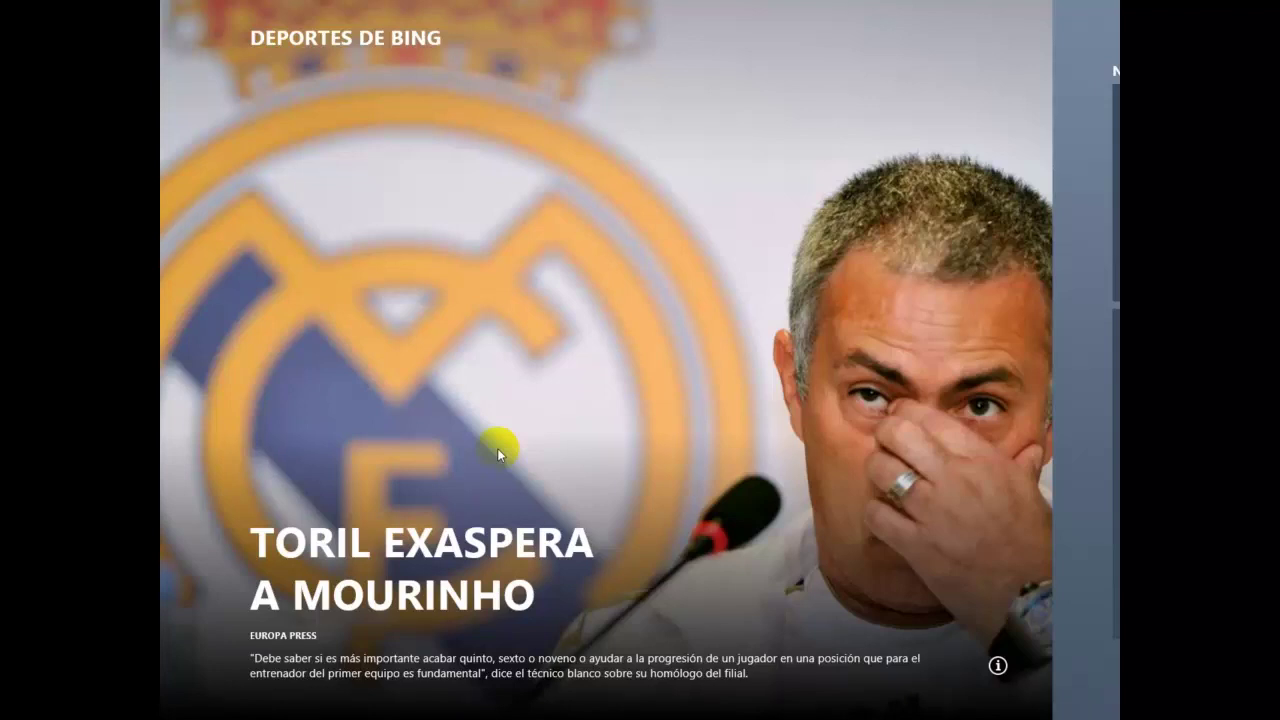
Step: Switch to the Start screen and back into the Sports app
{"action": "mouse_move", "coordinate": [162, 716]}
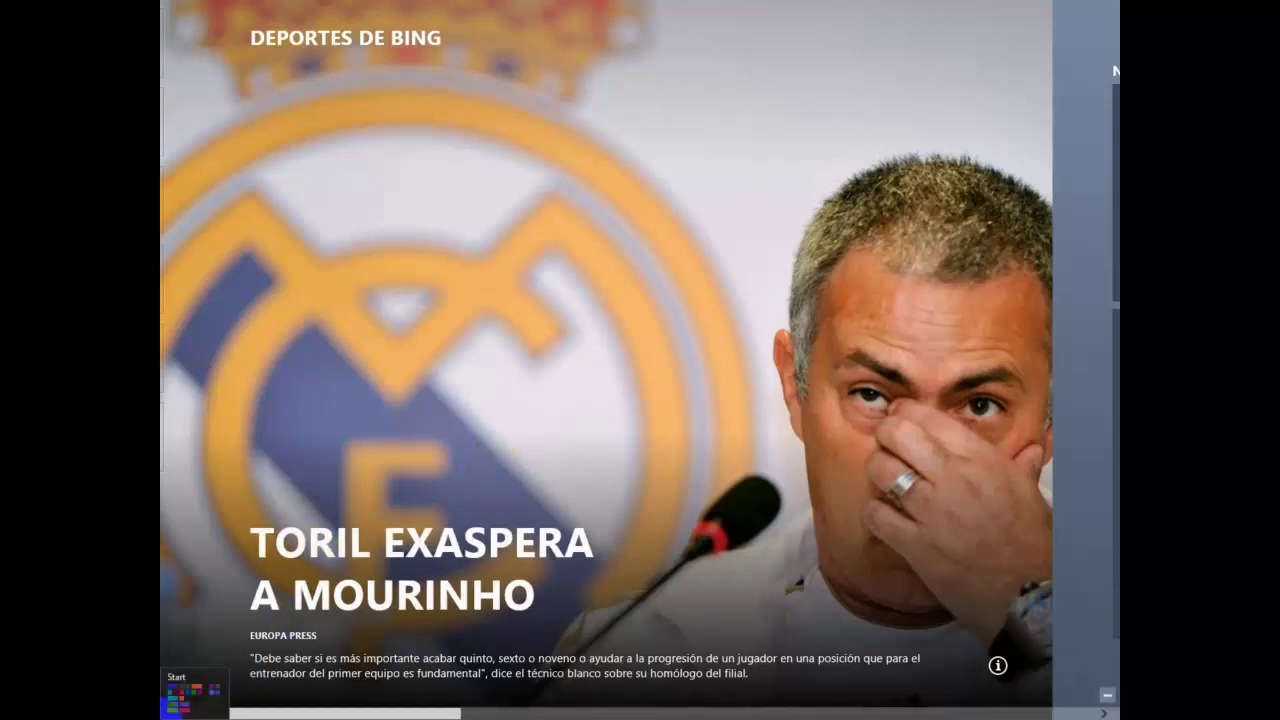
{"action": "left_click", "coordinate": [171, 712]}
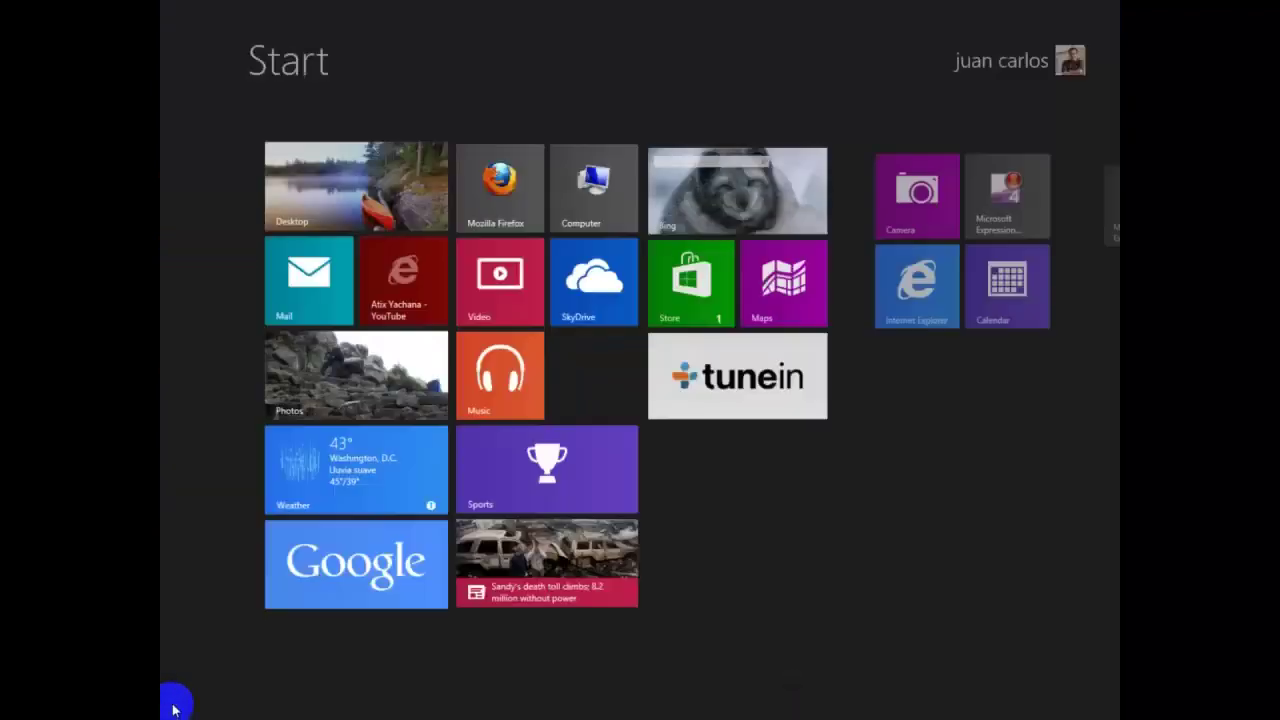
{"action": "left_click", "coordinate": [468, 459]}
Step: Set the language and content option in Settings > Opciones to Estados Unidos - inglés
{"action": "key", "text": "super+i"}
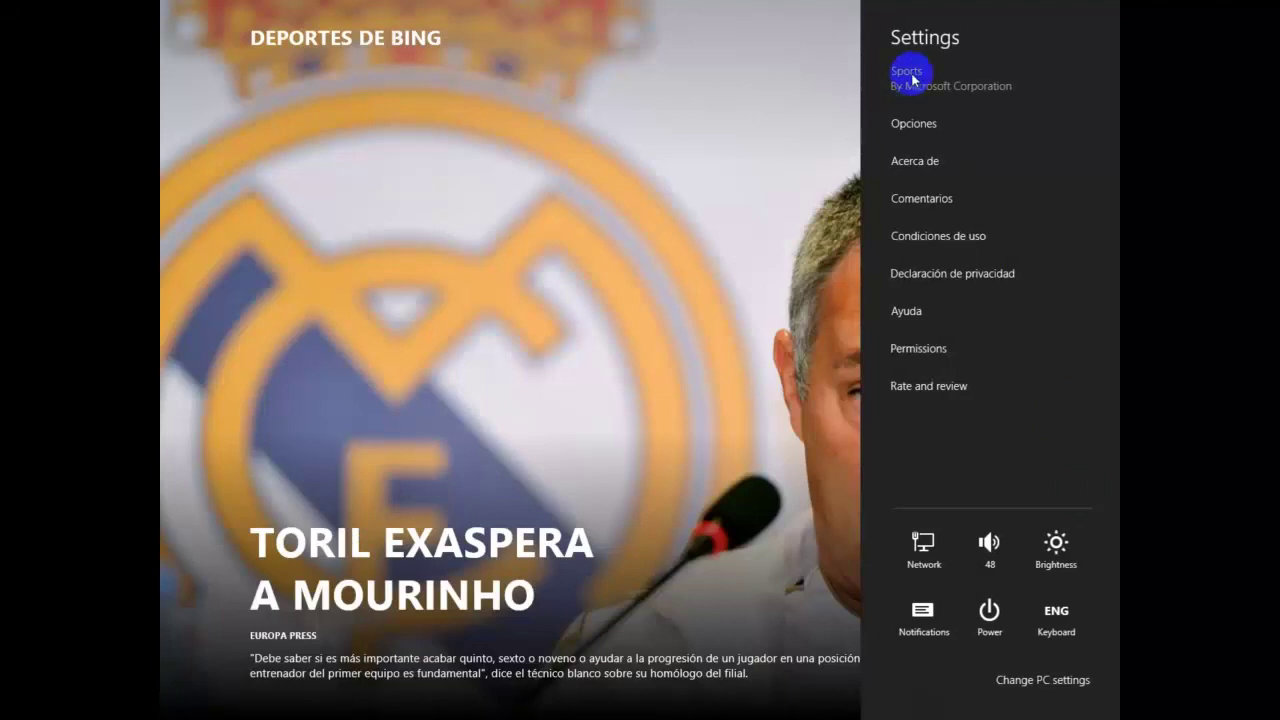
{"action": "left_click", "coordinate": [911, 125]}
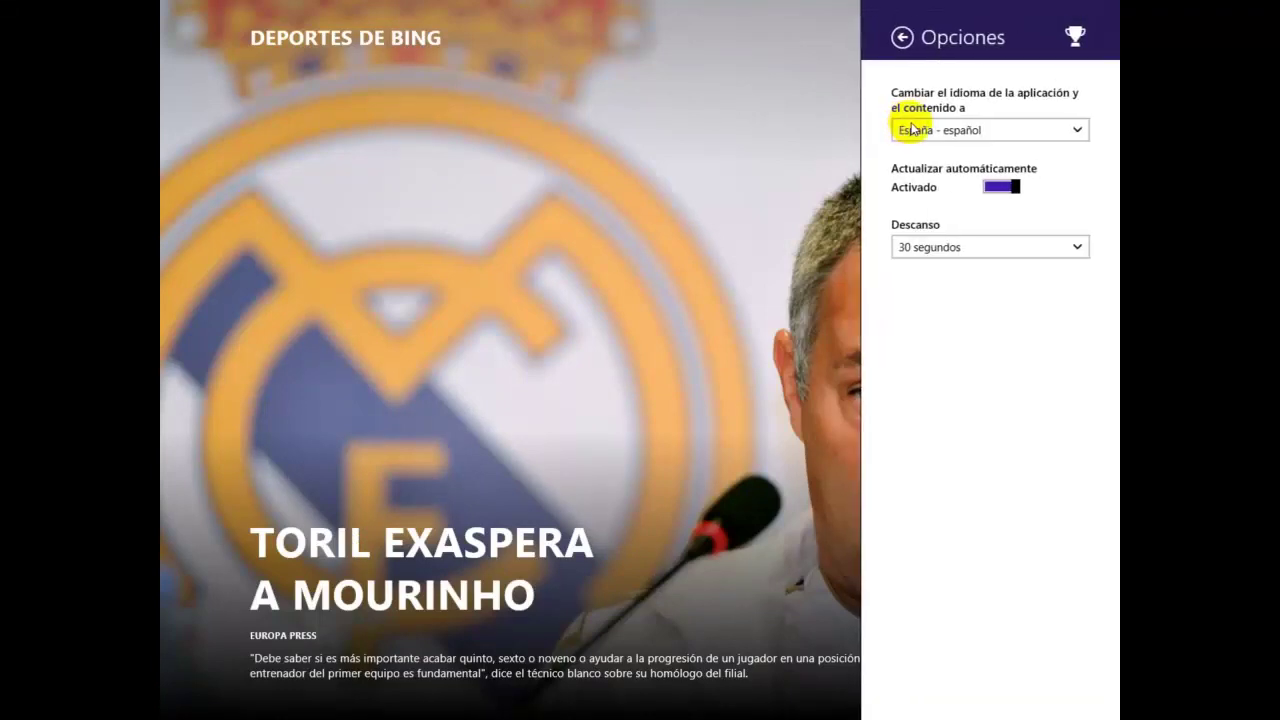
{"action": "left_click", "coordinate": [920, 129]}
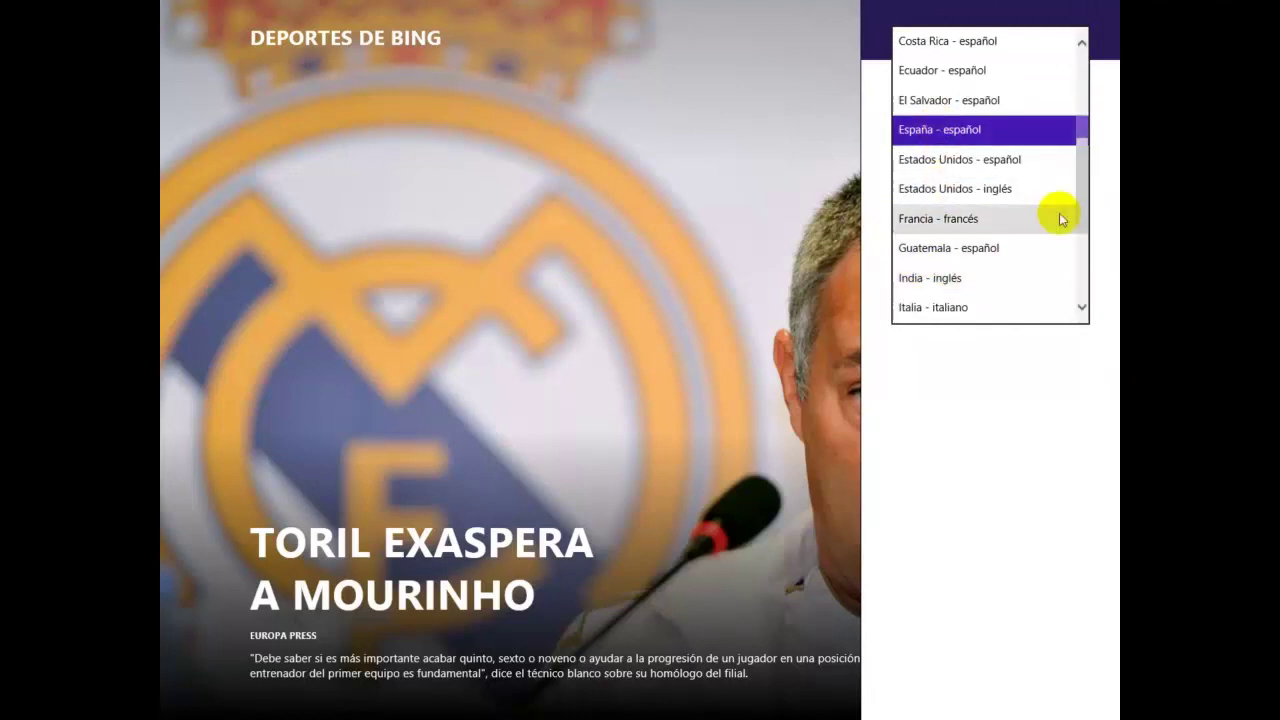
{"action": "left_click", "coordinate": [938, 190]}
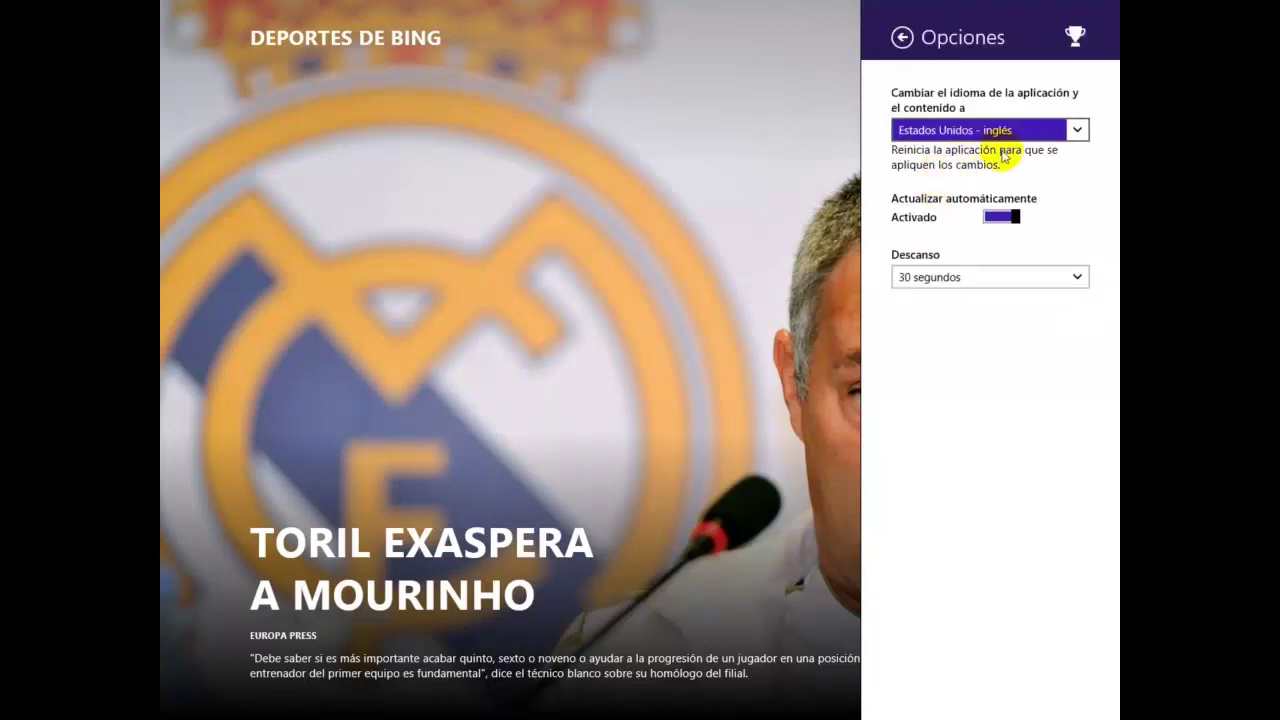
{"action": "left_click", "coordinate": [902, 38]}
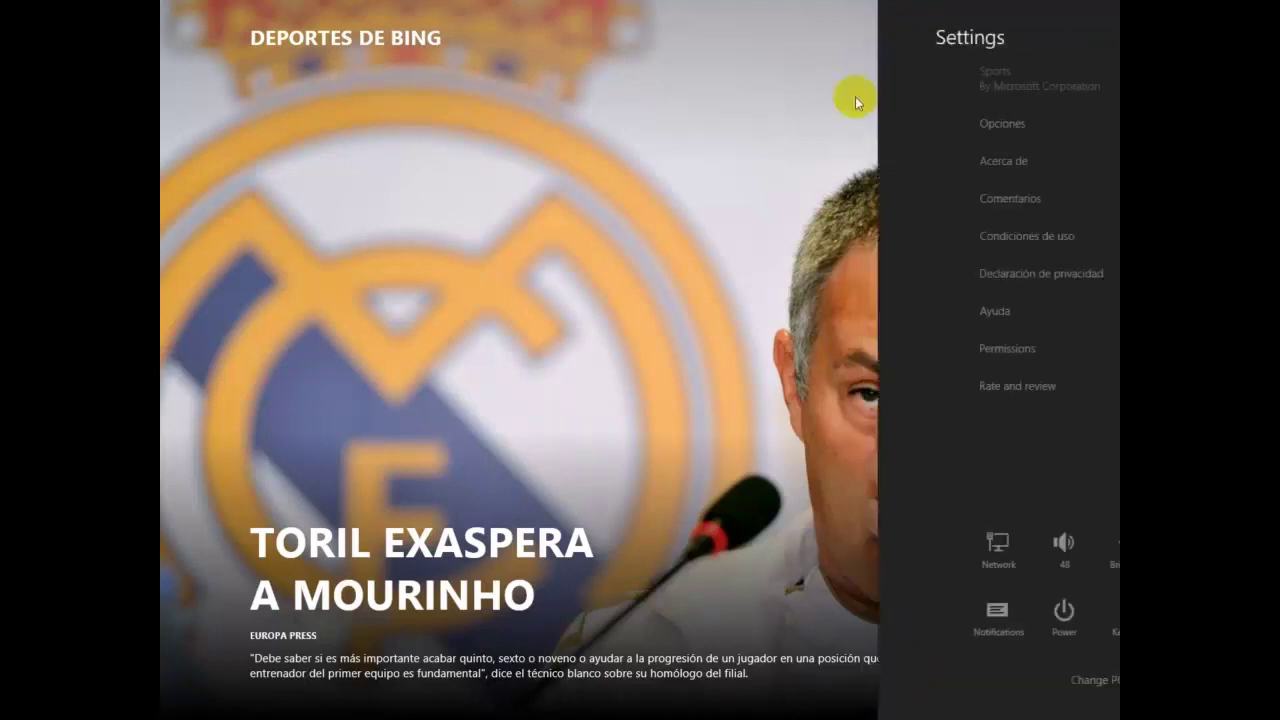
Step: Dismiss the Settings pane and restart Sports from the Start screen tile to load English content
{"action": "left_click", "coordinate": [683, 160]}
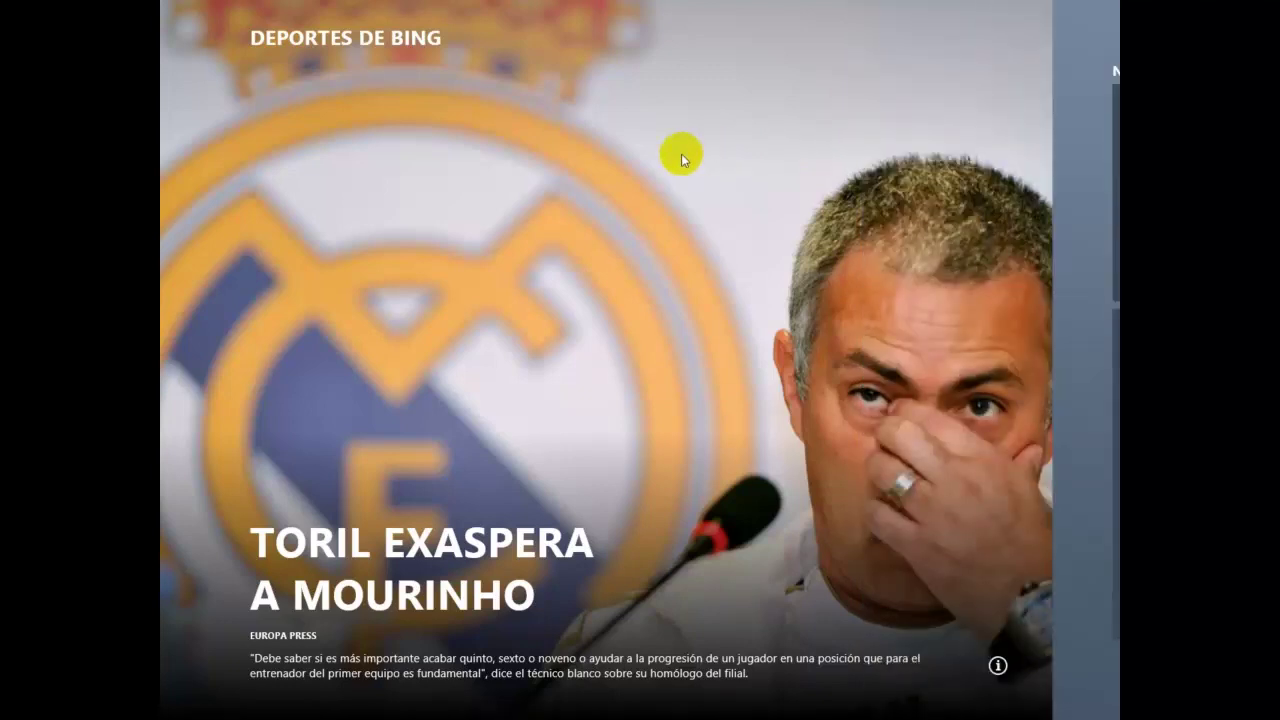
{"action": "key", "text": "super"}
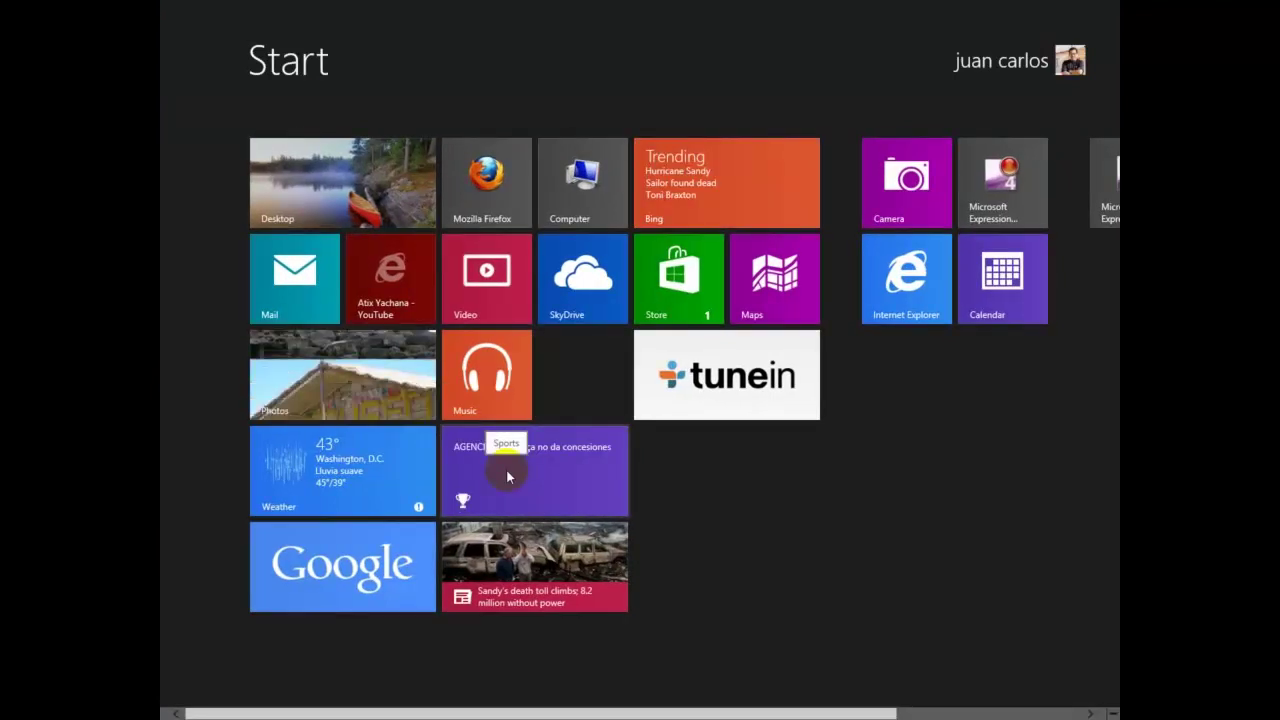
{"action": "left_click", "coordinate": [507, 477]}
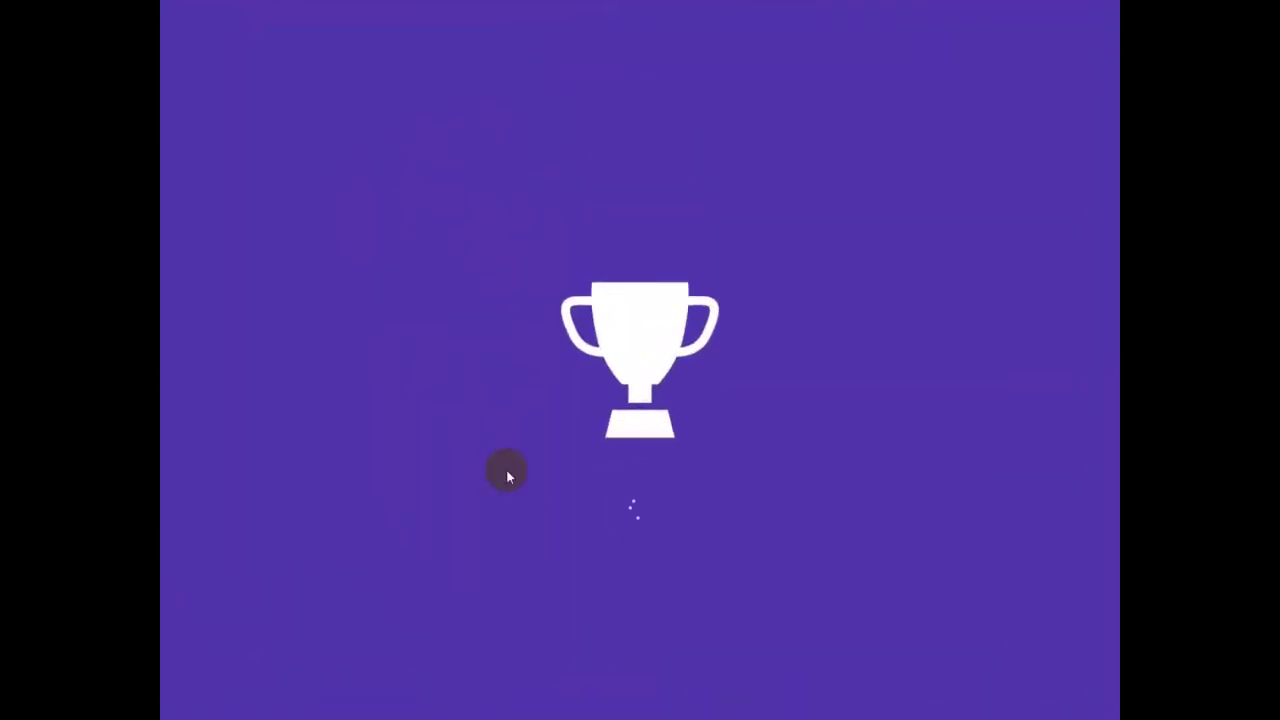